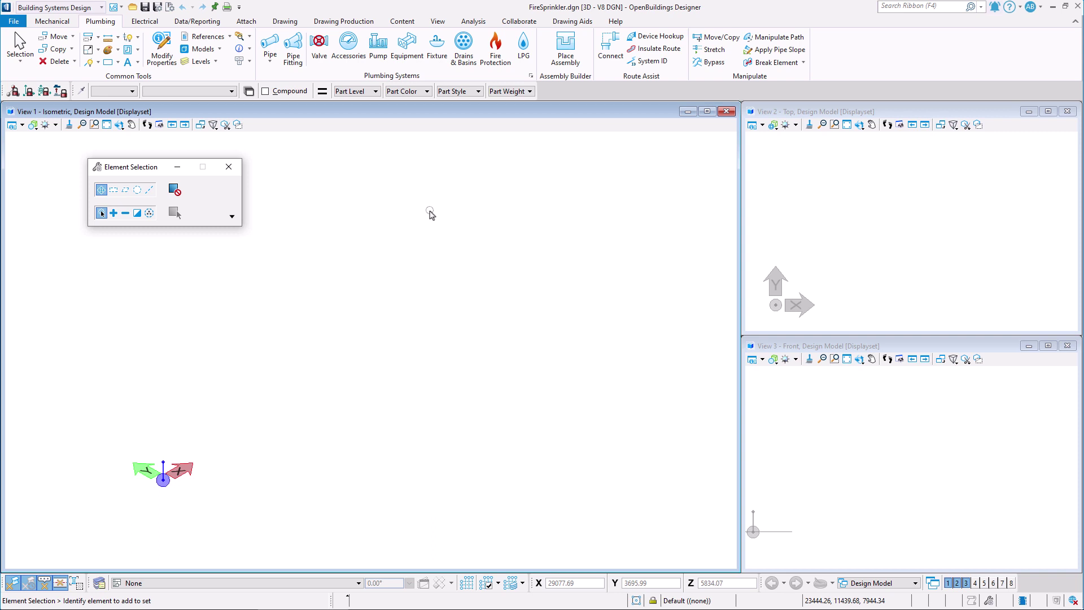
Import the Viking VK350 sprinkler RFA family file into FireSprinkler.dgn.
click(13, 23)
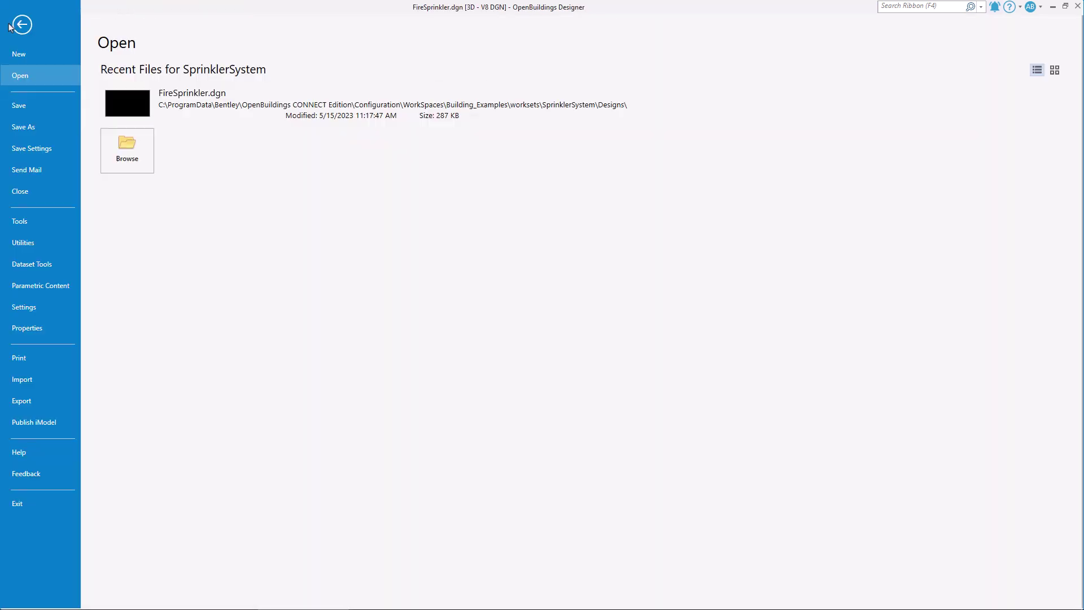
click(25, 381)
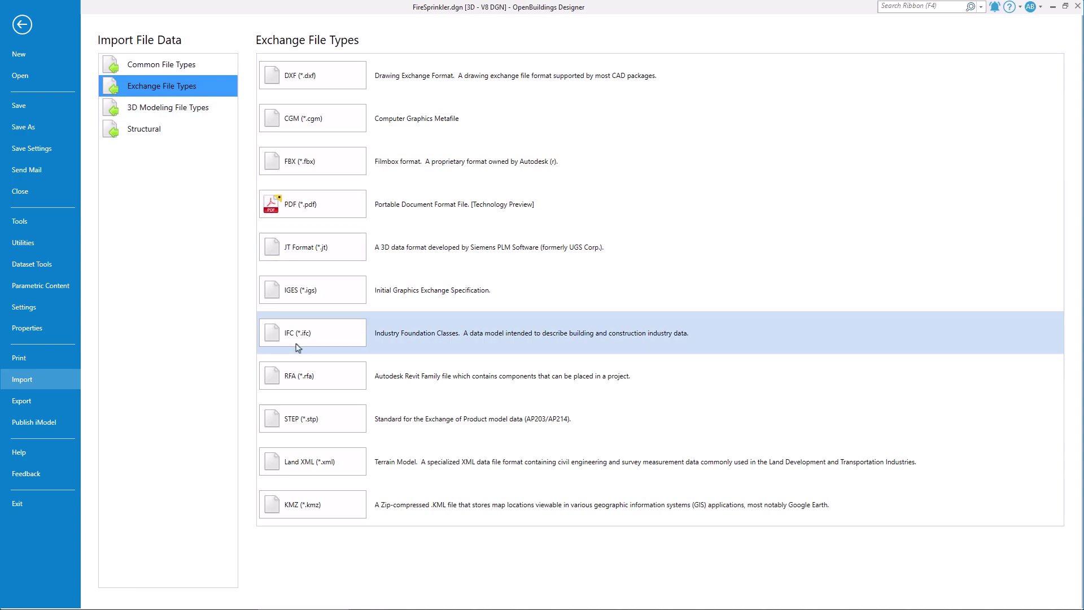
click(298, 378)
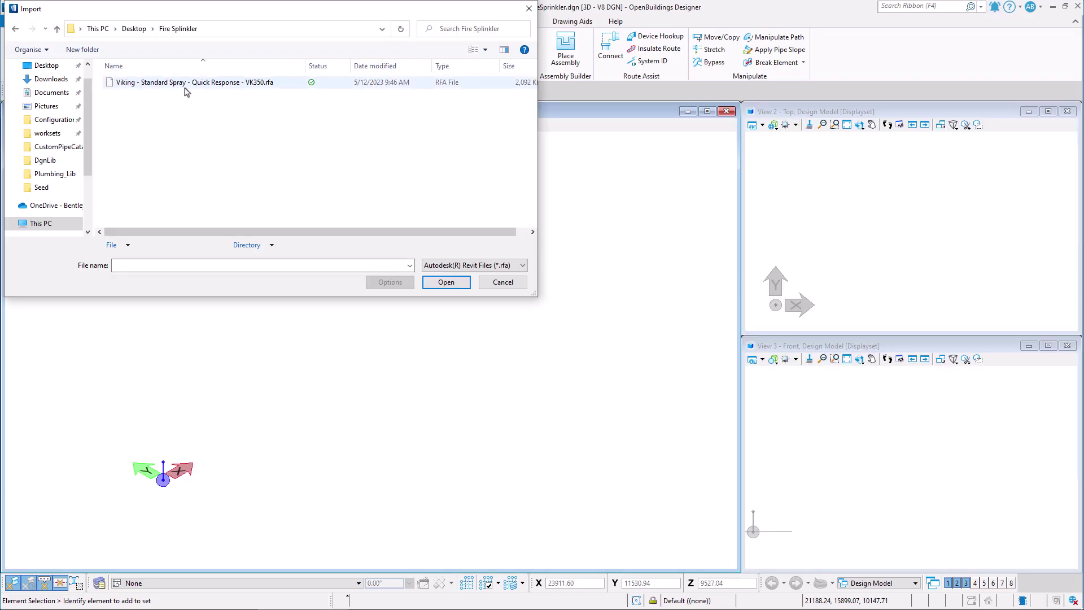
click(186, 85)
click(435, 282)
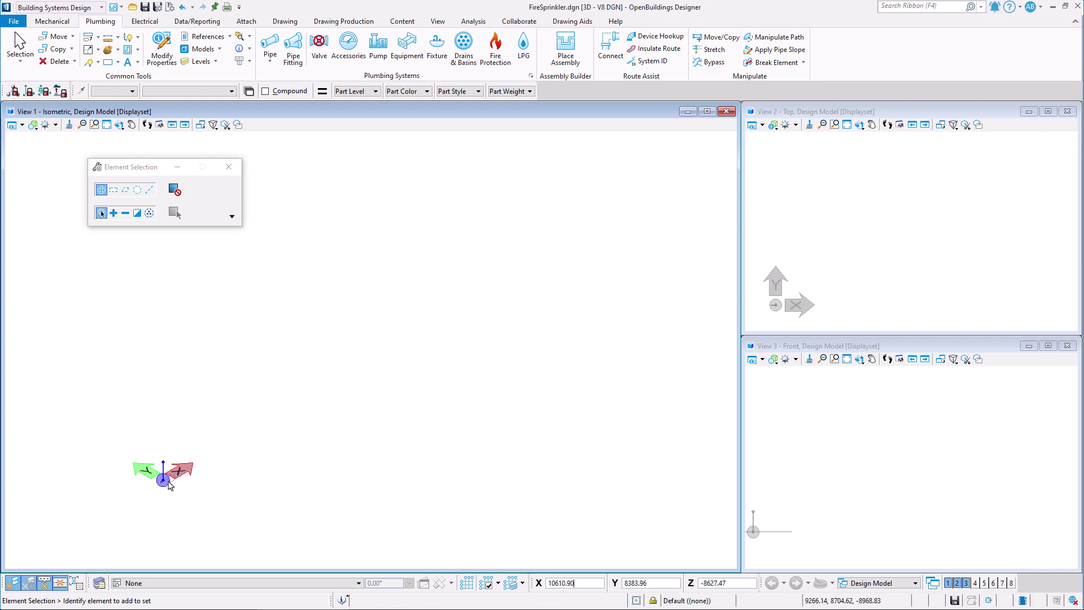
Box-select the imported sprinkler with its guide lines and drop them to plain elements.
middle_drag(165, 494, 455, 373)
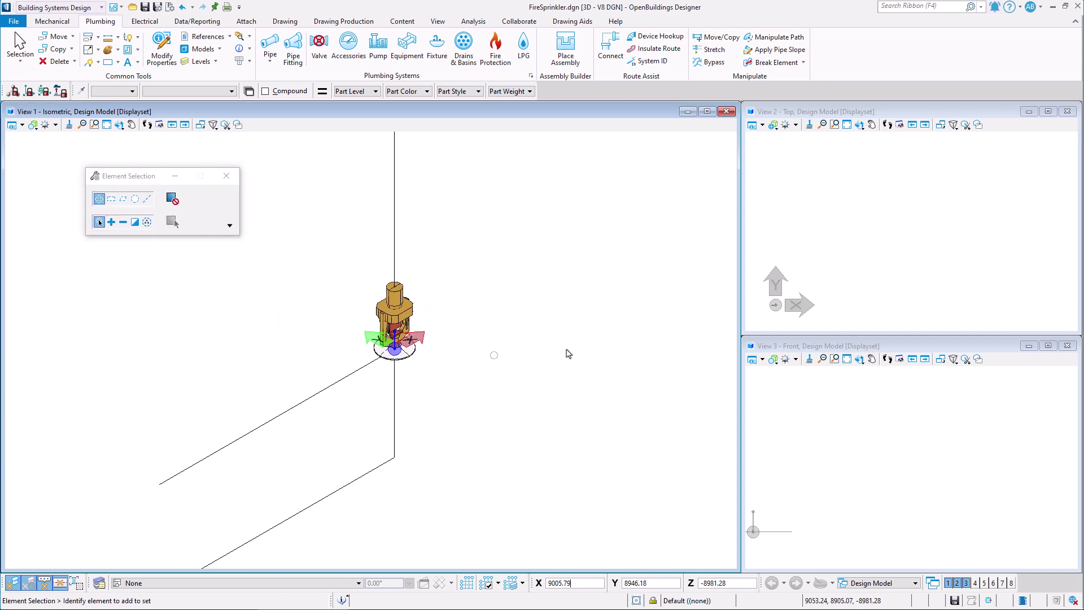
click(846, 125)
click(924, 270)
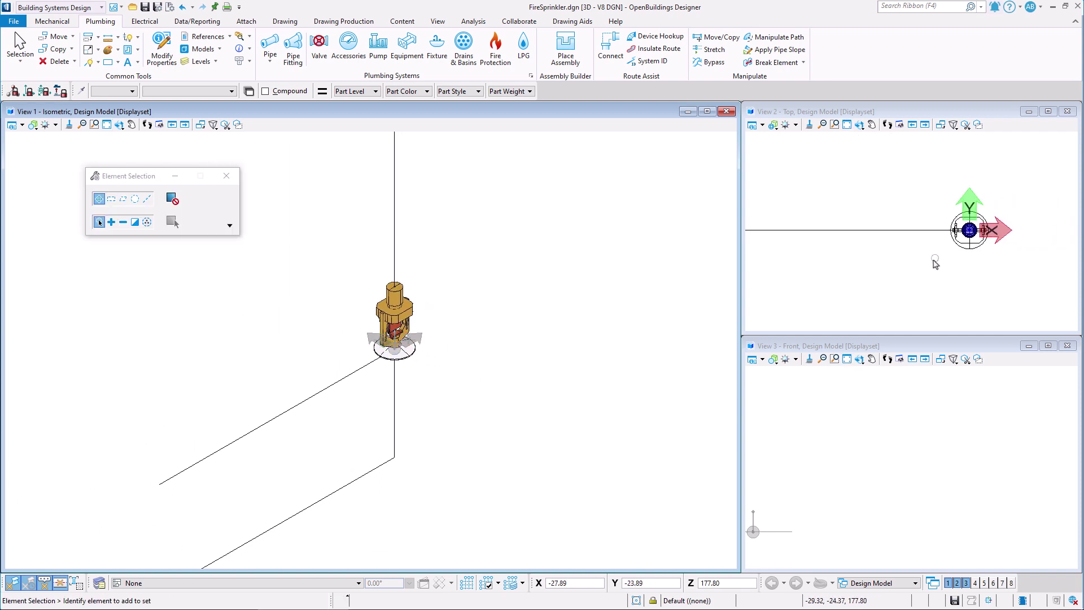
scroll(426, 281, down, 4)
middle_drag(434, 299, 435, 325)
drag(291, 158, 524, 470)
click(921, 9)
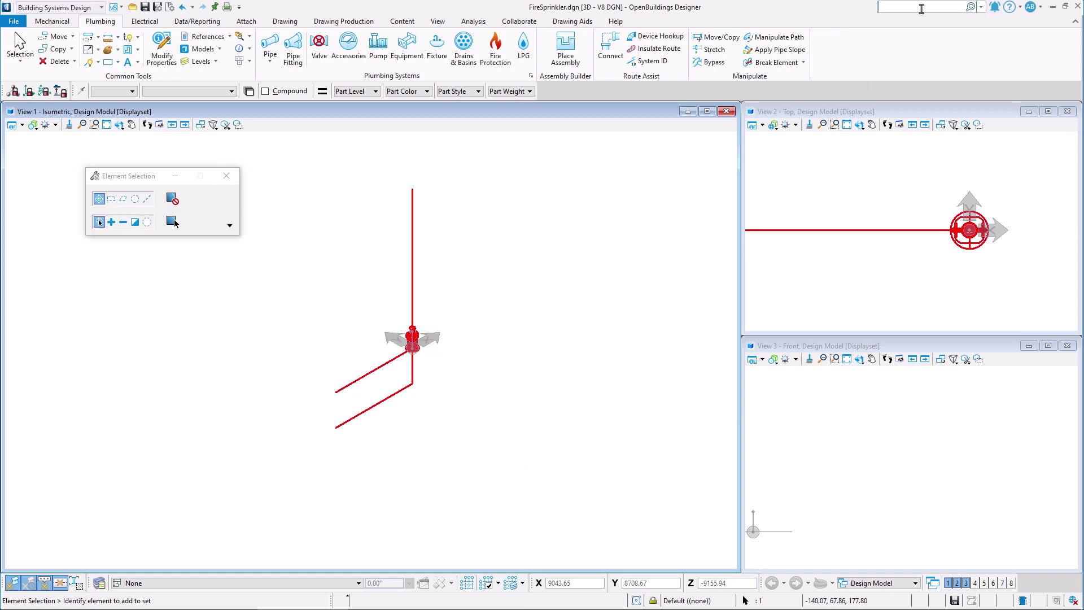
text(drop)
key(Return)
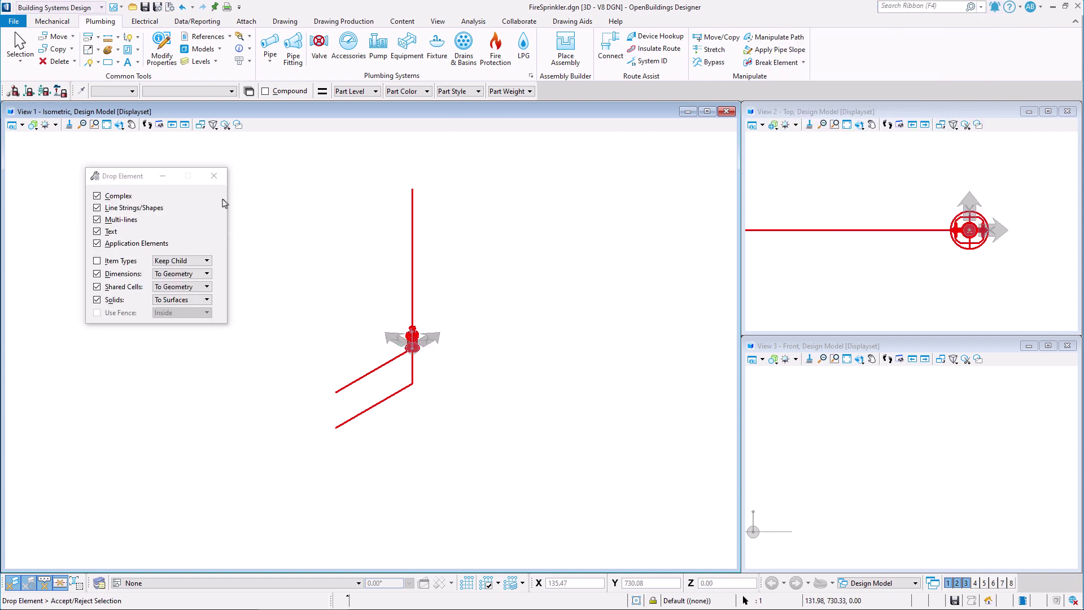
click(326, 263)
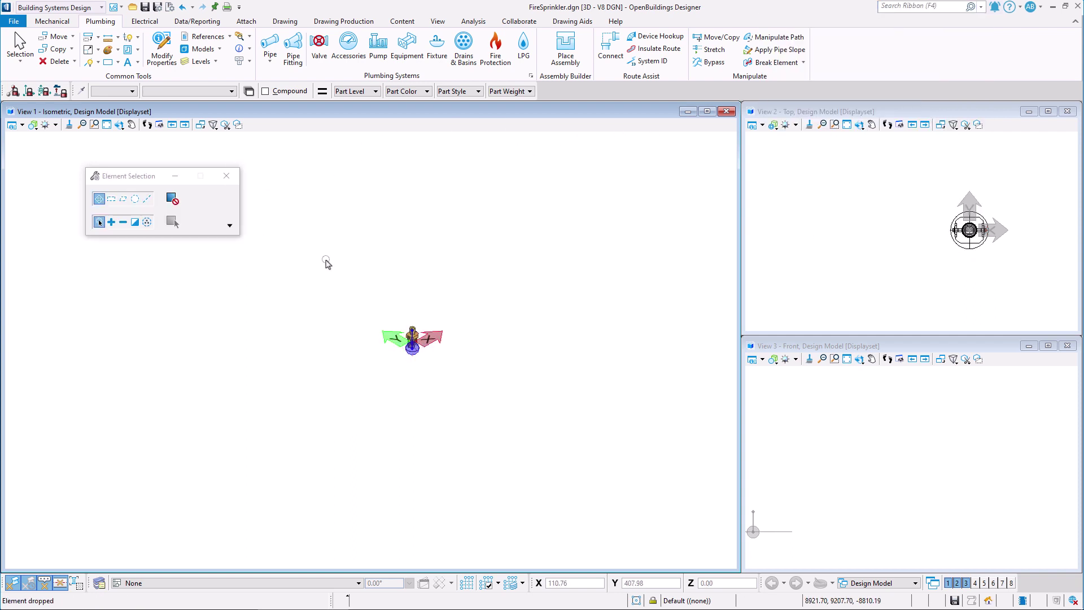
click(227, 176)
Start Define Cell Origin from the Content tab with the ACS plane lock turned off.
scroll(413, 364, up, 10)
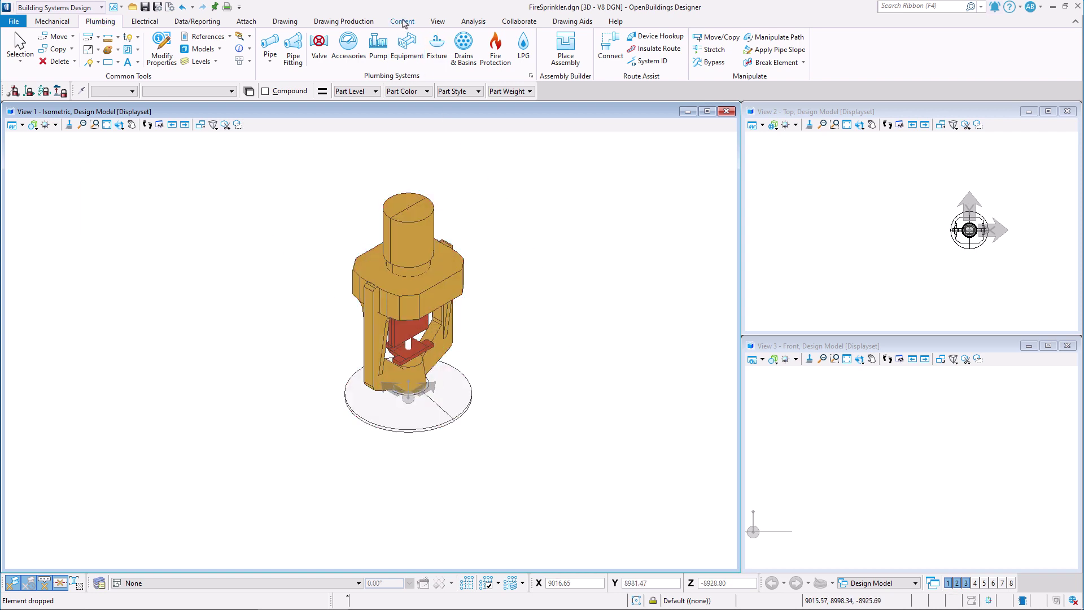
click(402, 21)
click(461, 60)
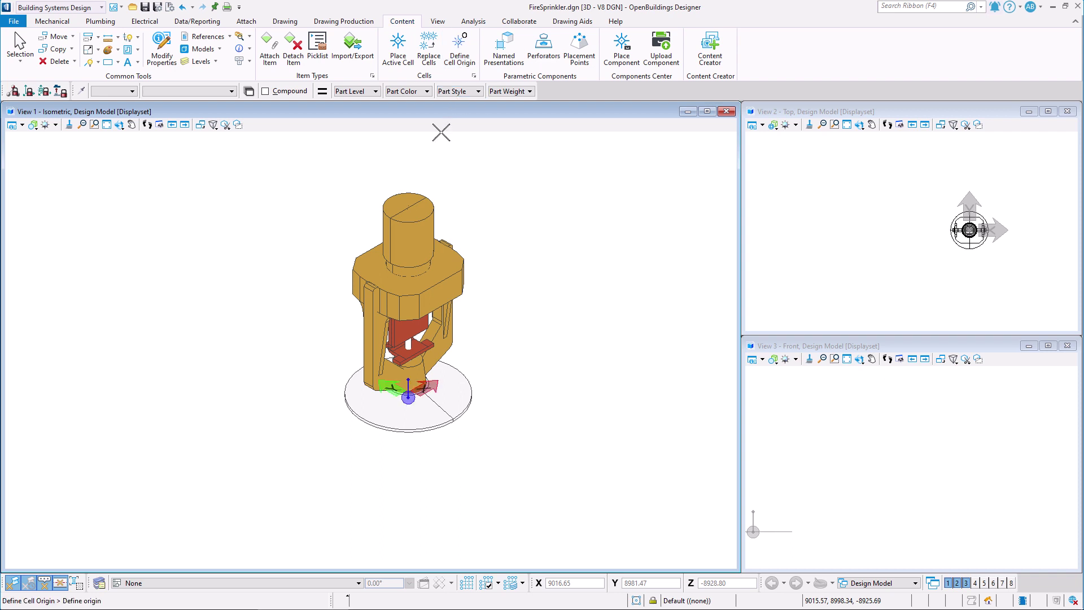
click(44, 91)
Draw a block fence around the sprinkler head in the top view.
scroll(431, 213, up, 5)
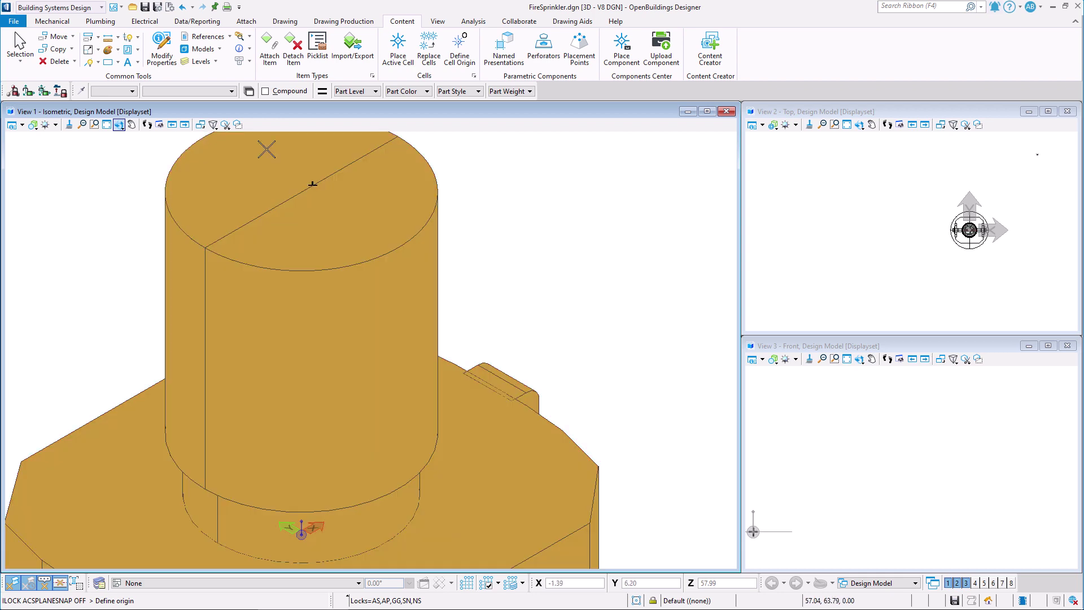
scroll(455, 169, down, 5)
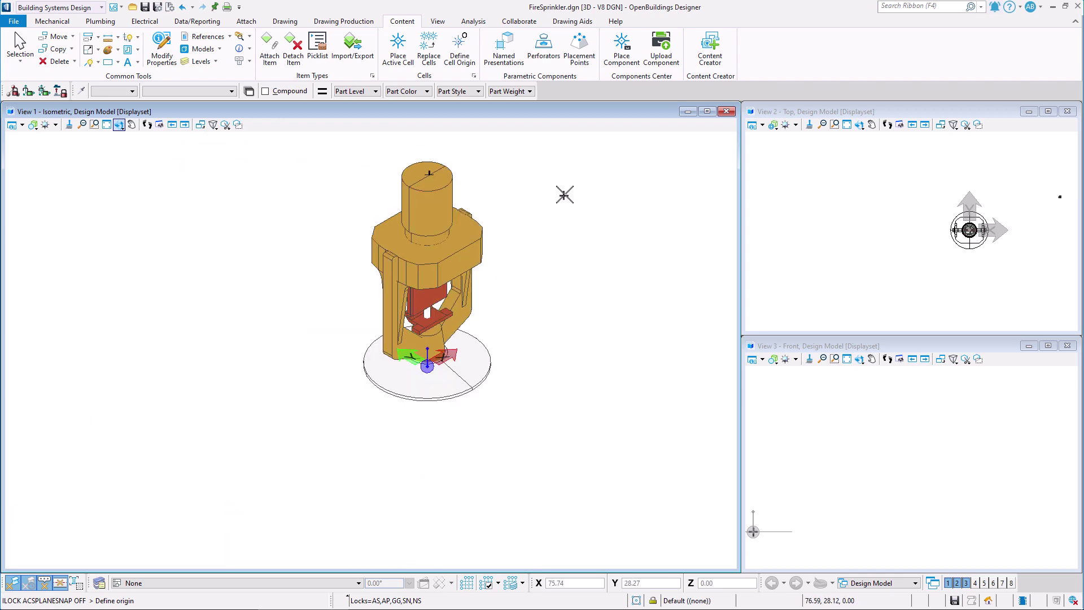
middle_drag(564, 191, 478, 211)
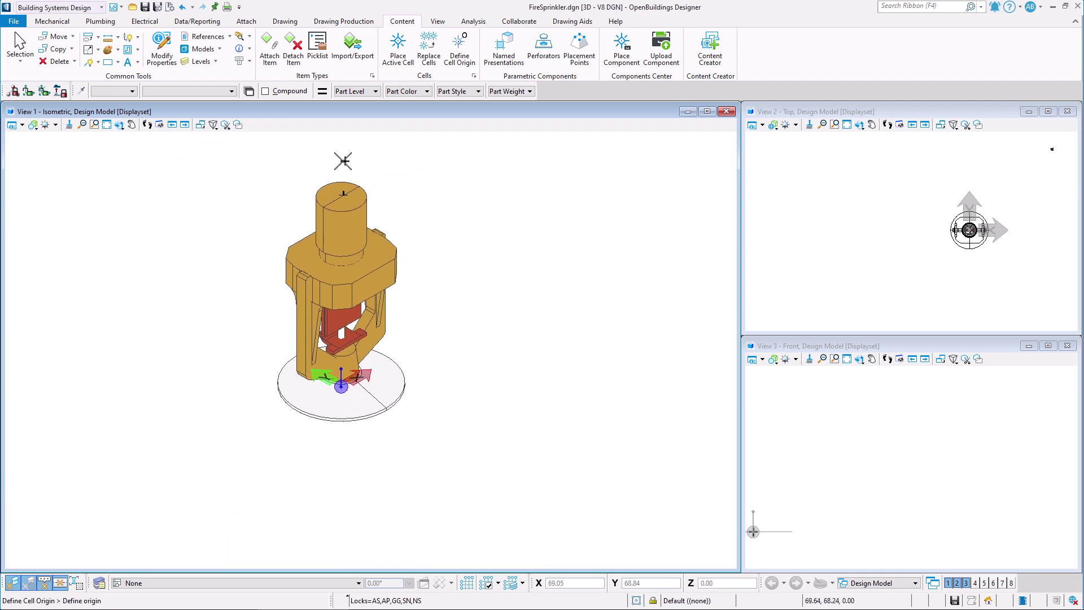
click(13, 63)
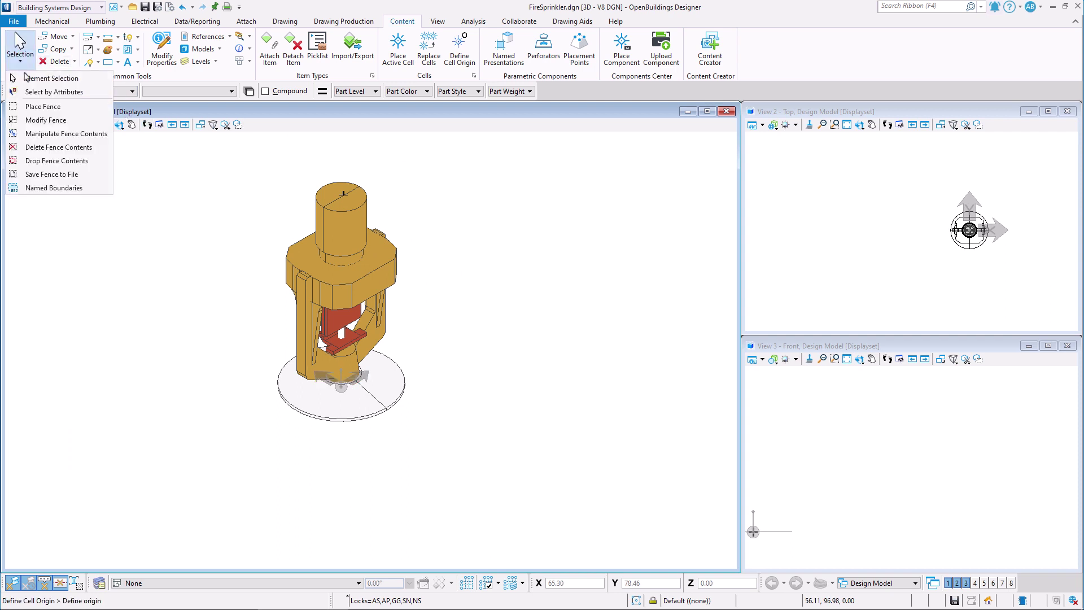
click(33, 107)
click(913, 179)
click(1030, 290)
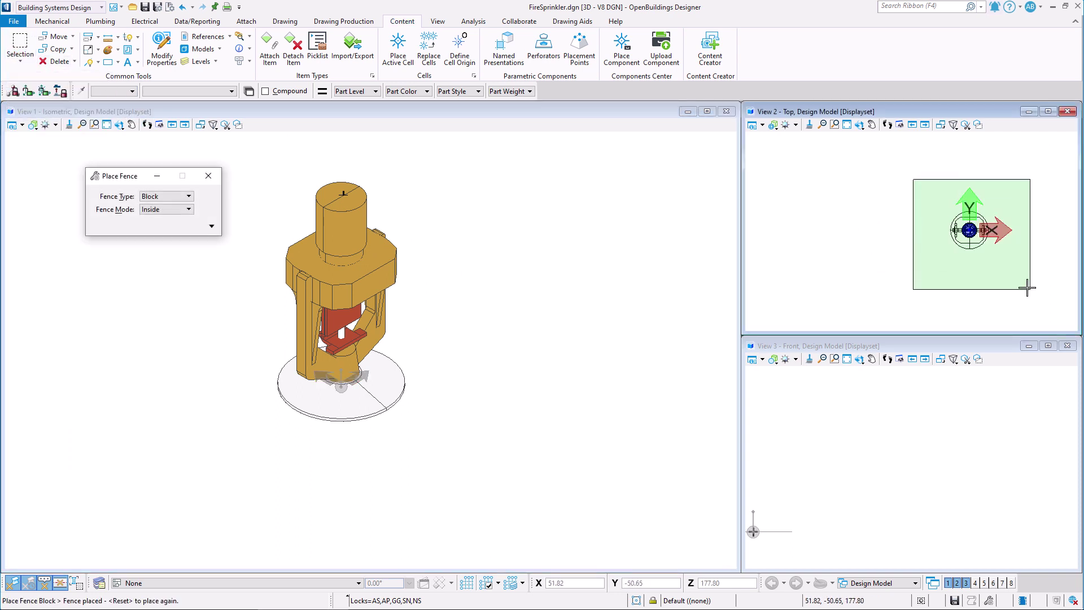
Create cell library FireSprinkler01.cel and add a graphic cell FireSprinkler01 from the fenced sprinkler.
click(400, 54)
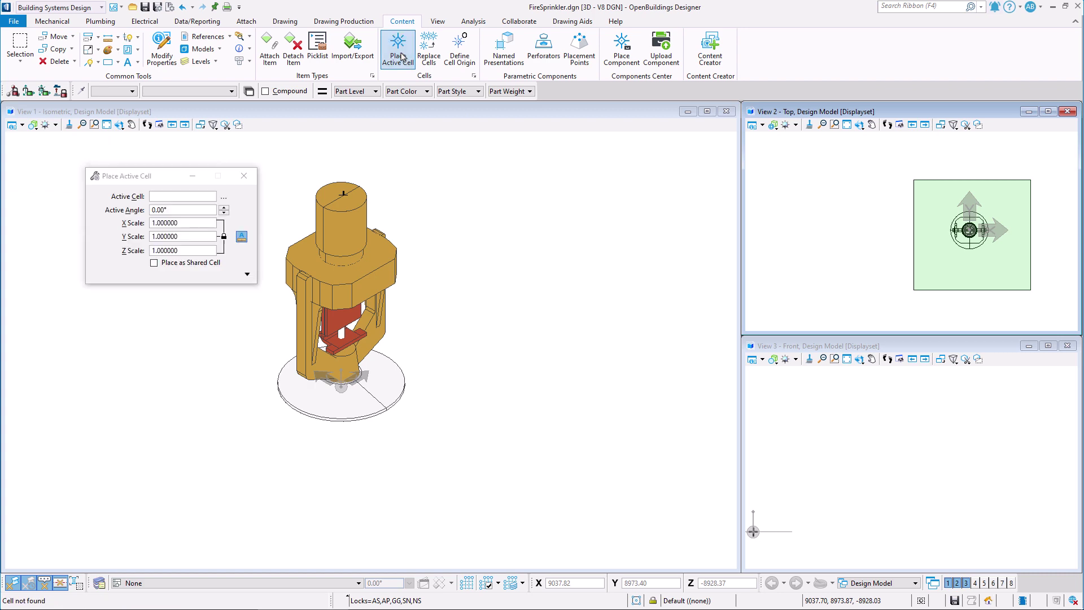
click(223, 196)
click(98, 214)
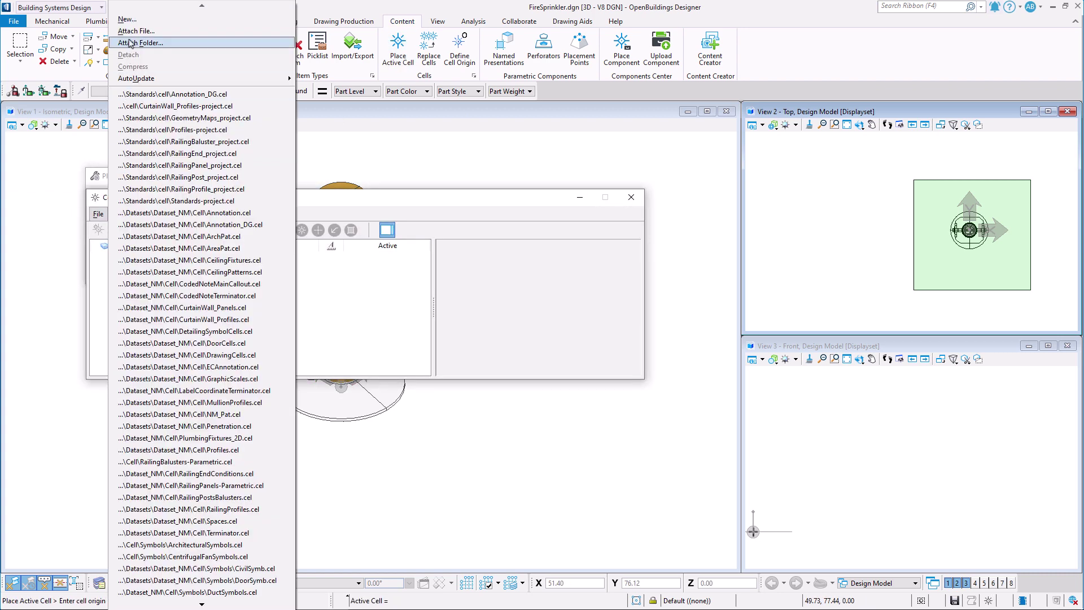
click(129, 21)
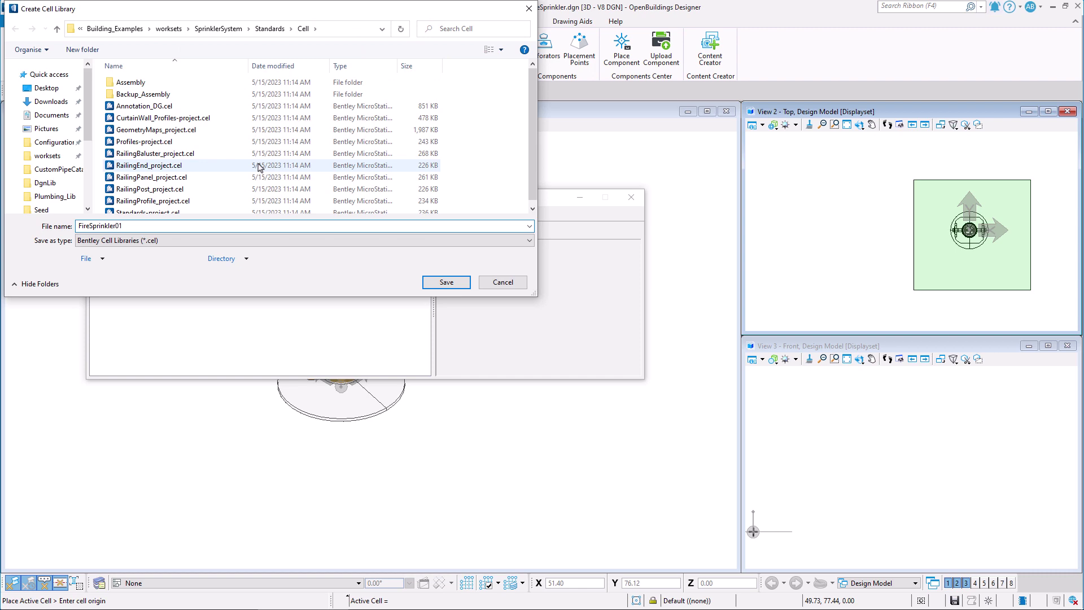
click(446, 283)
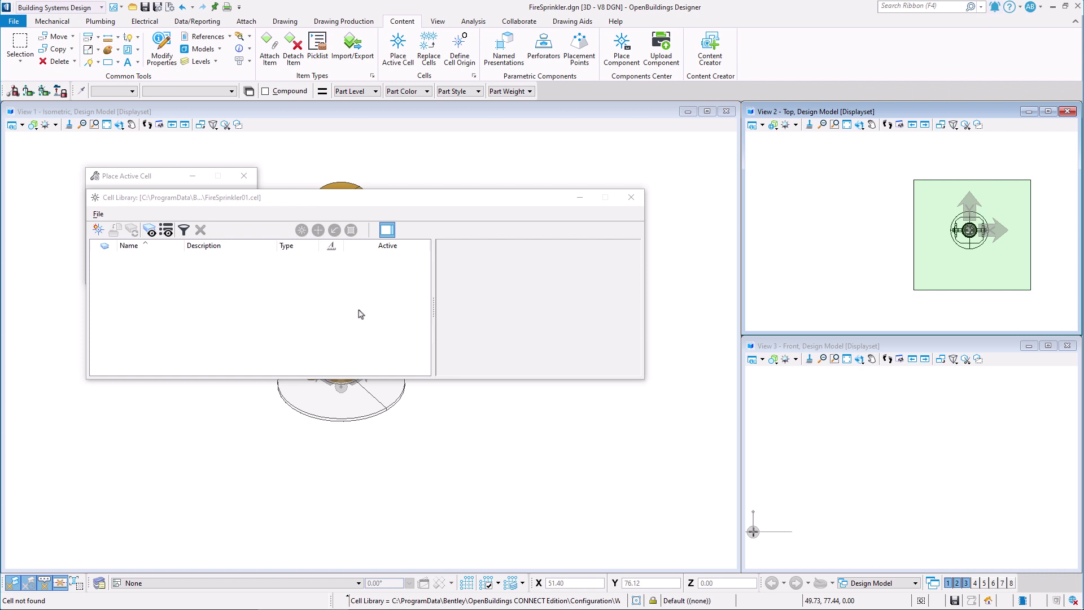
click(100, 230)
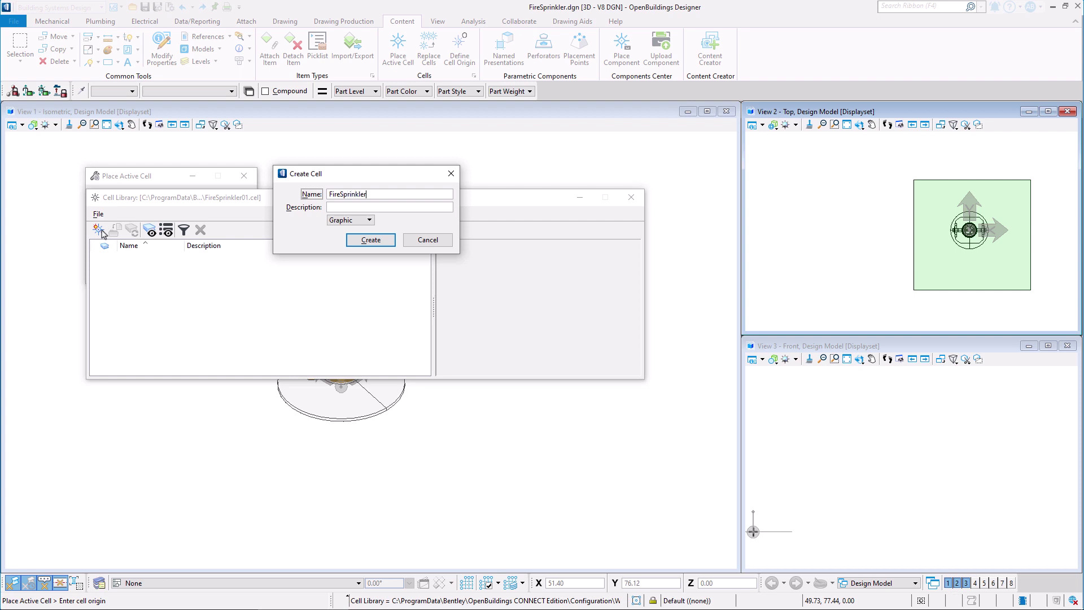
click(348, 237)
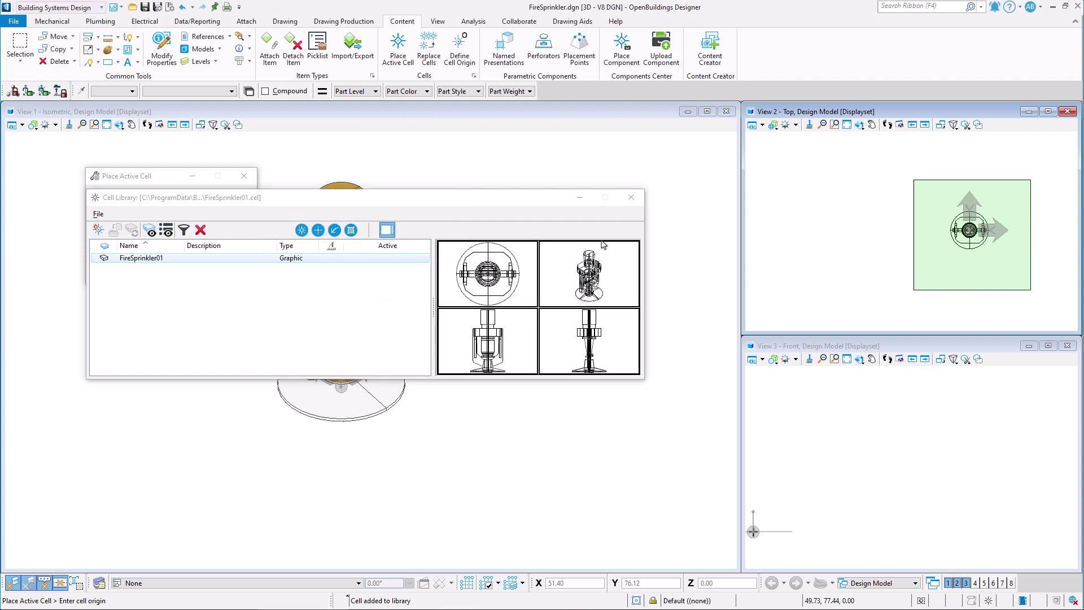
Set Content Creator to WorkSet destination, Plumbing discipline, Fixtures category and Shower type, then browse for the cell.
click(629, 198)
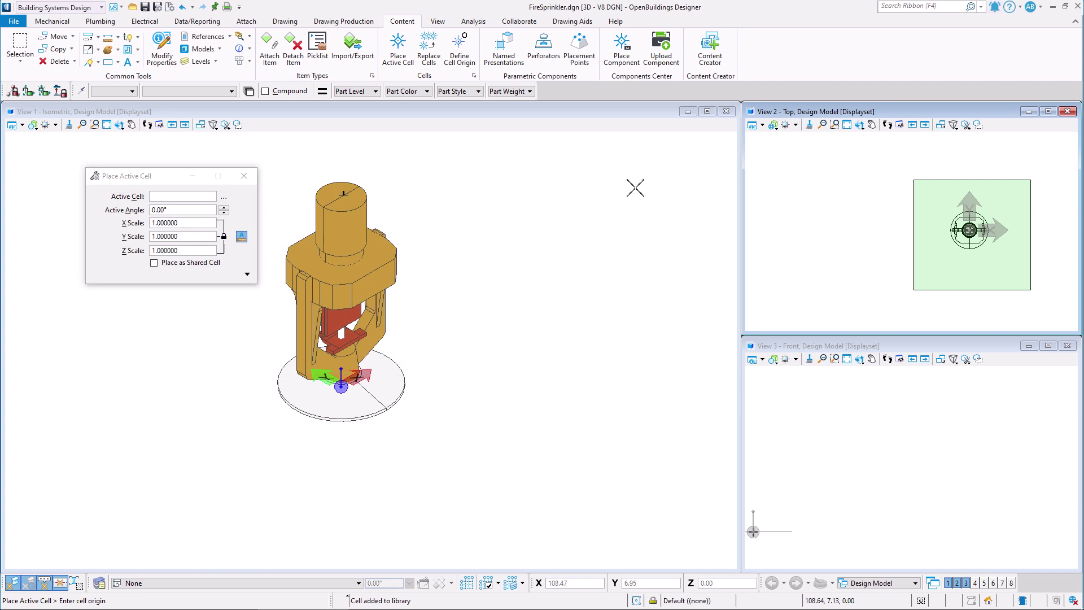
click(710, 59)
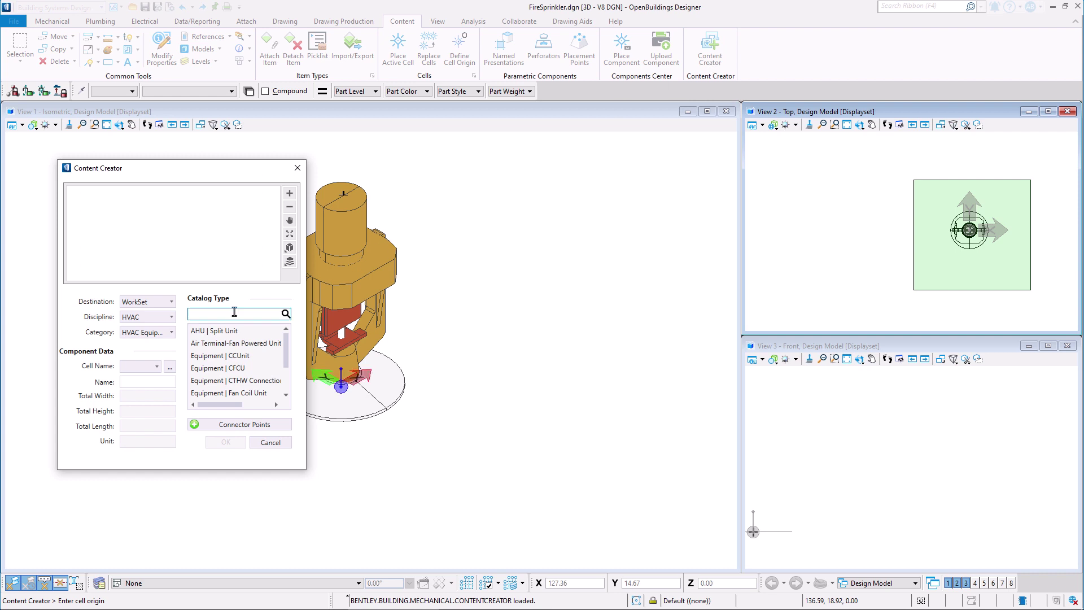
click(167, 308)
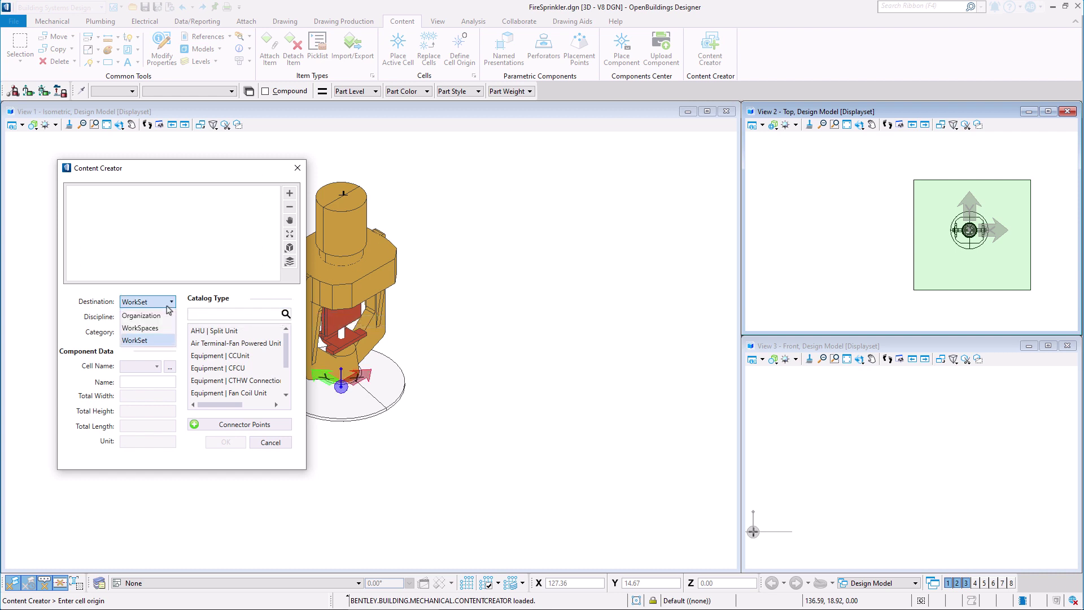
click(159, 341)
click(170, 317)
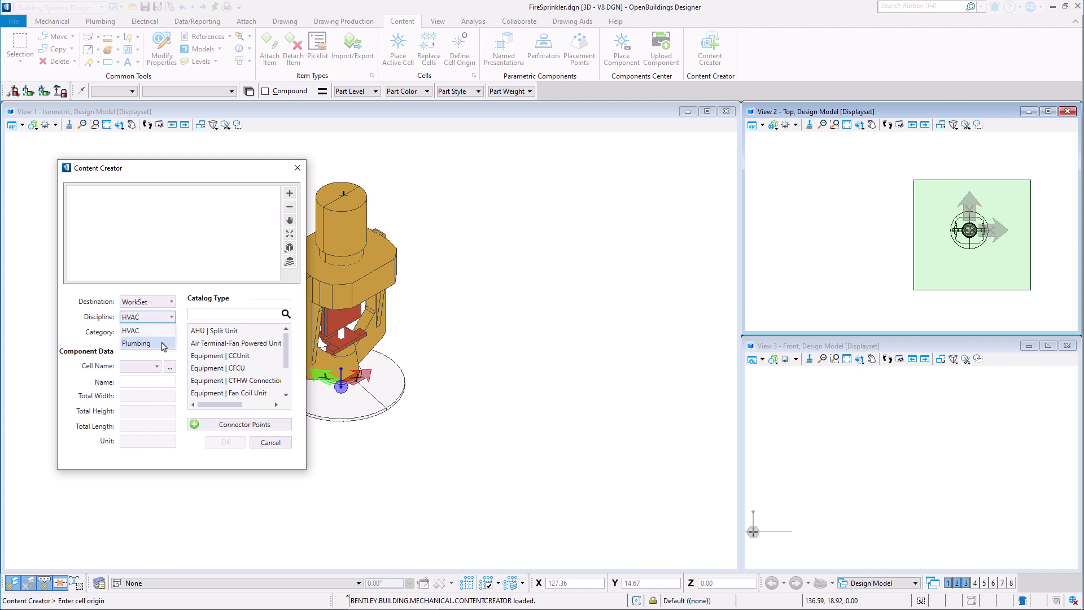
click(168, 343)
click(167, 337)
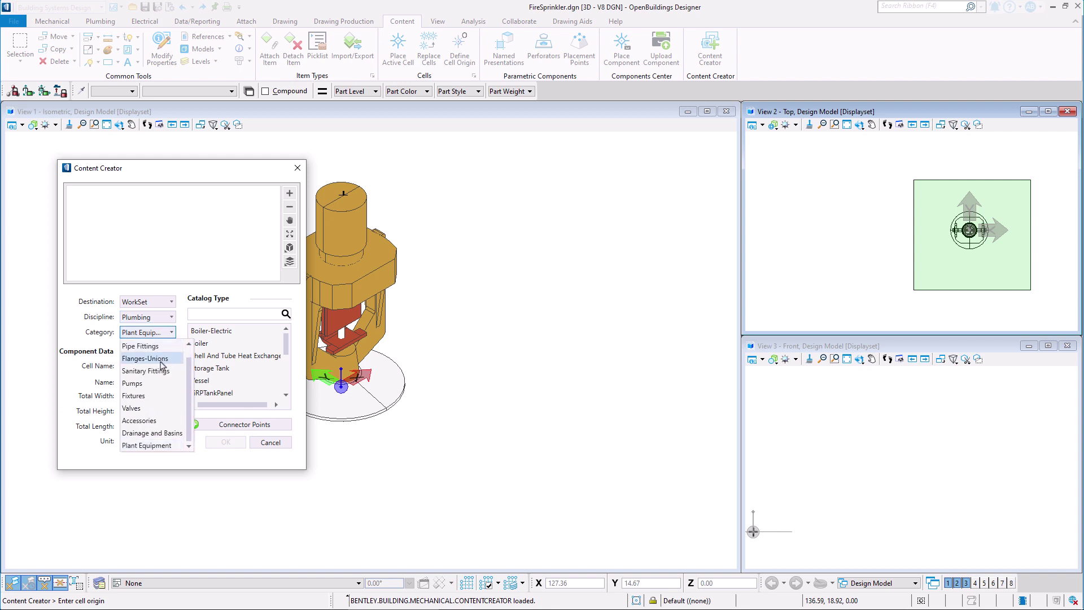
click(144, 396)
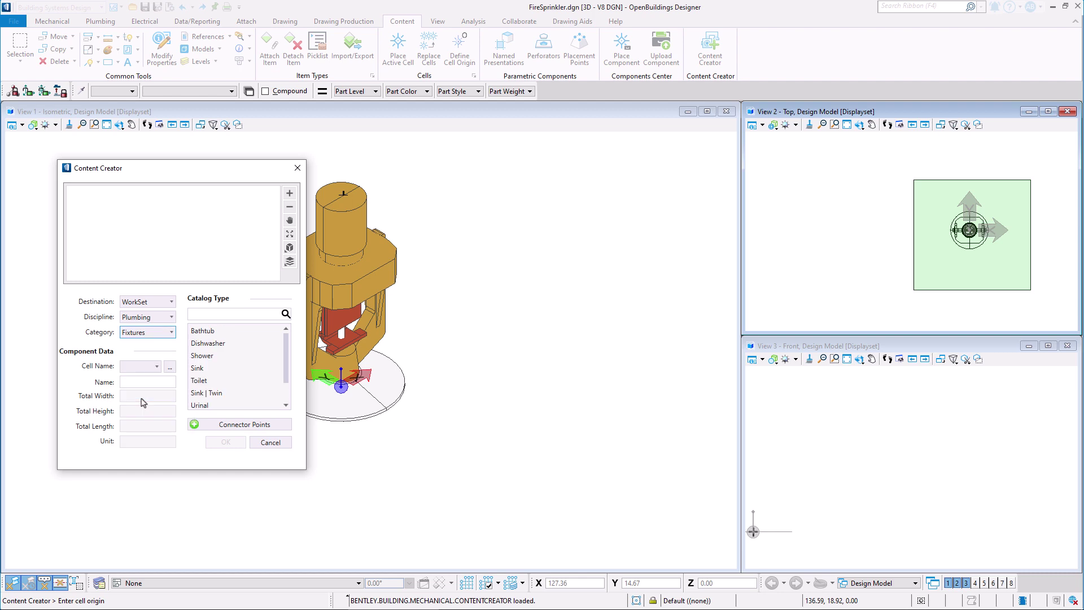
click(226, 357)
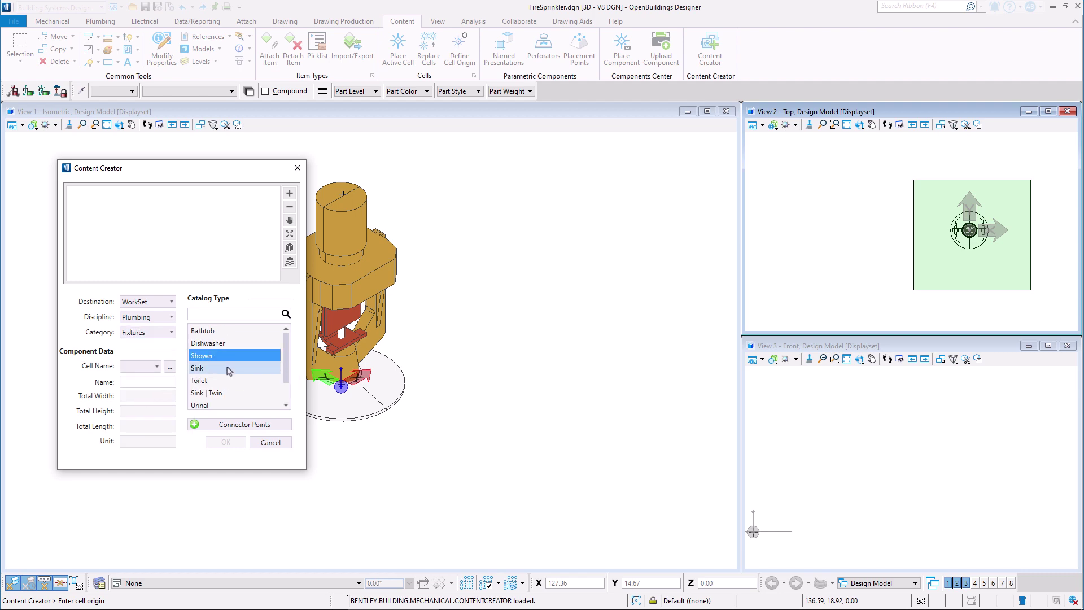
click(170, 367)
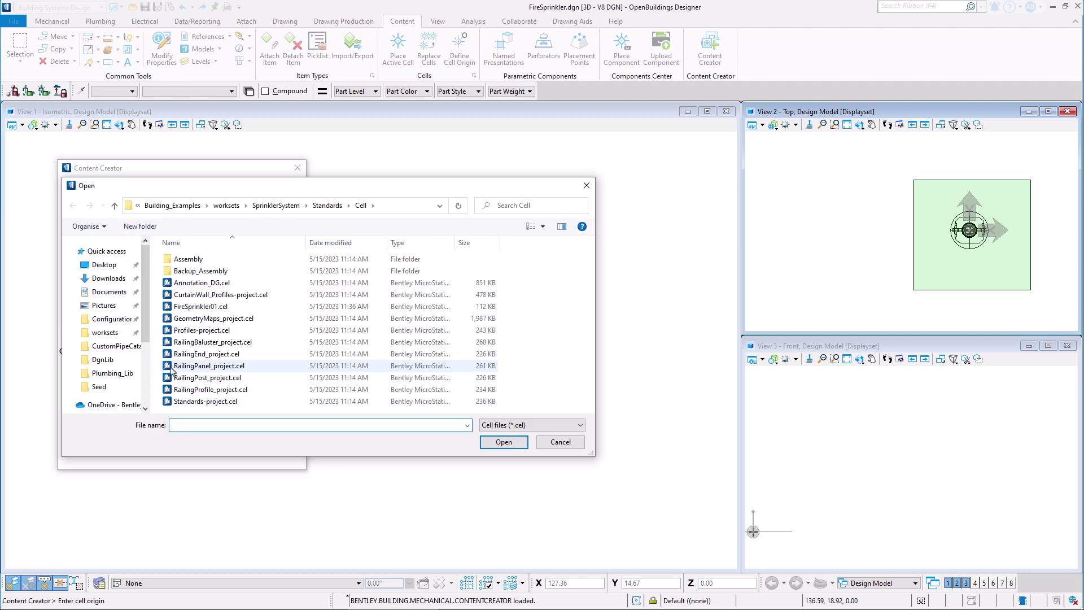
Load the FireSprinkler01.cel cell and name the content item 'Sprinkler'.
click(204, 308)
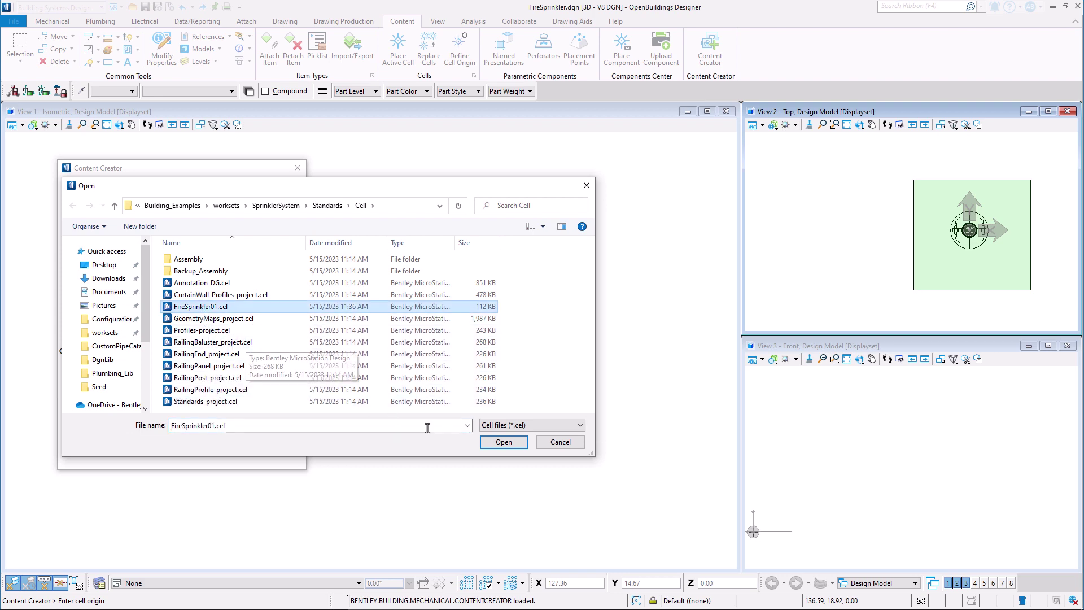
click(498, 442)
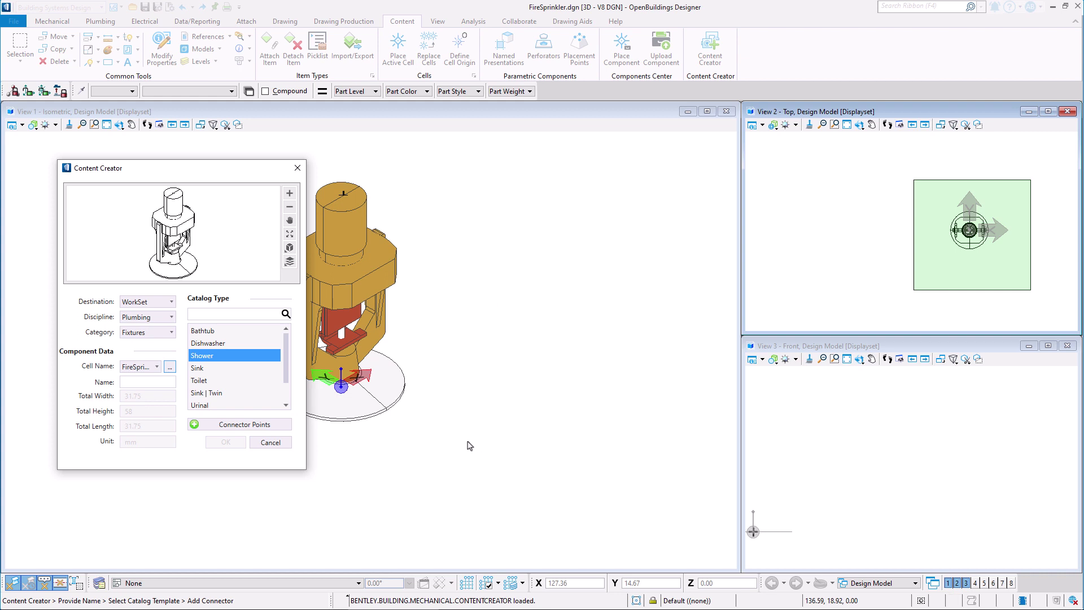
click(140, 382)
click(228, 424)
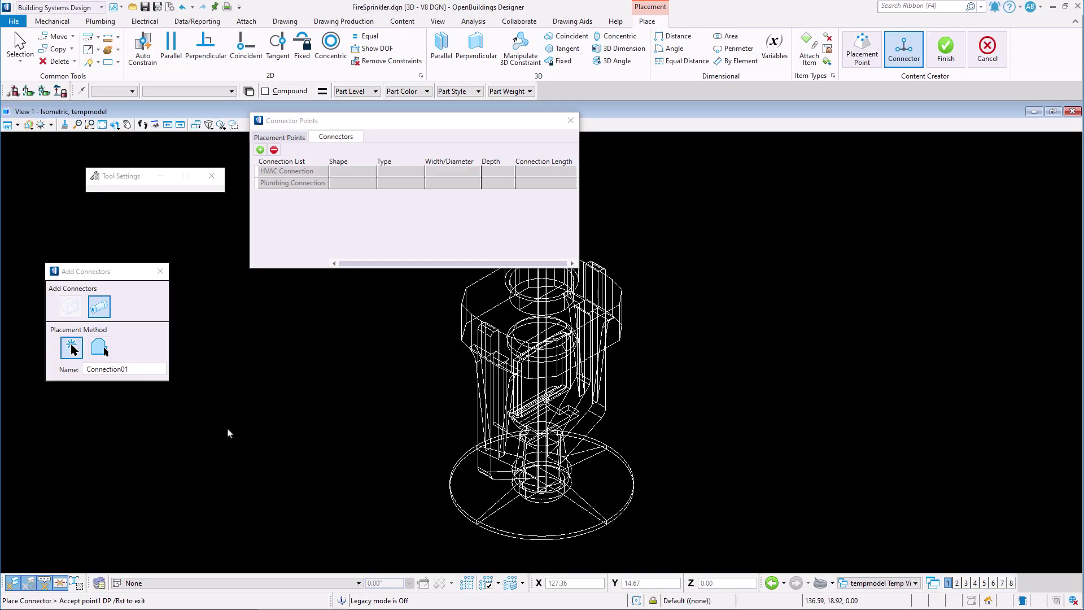
Place connector Connection01 at the centre of the sprinkler's top circle, oriented upward.
drag(385, 124, 291, 103)
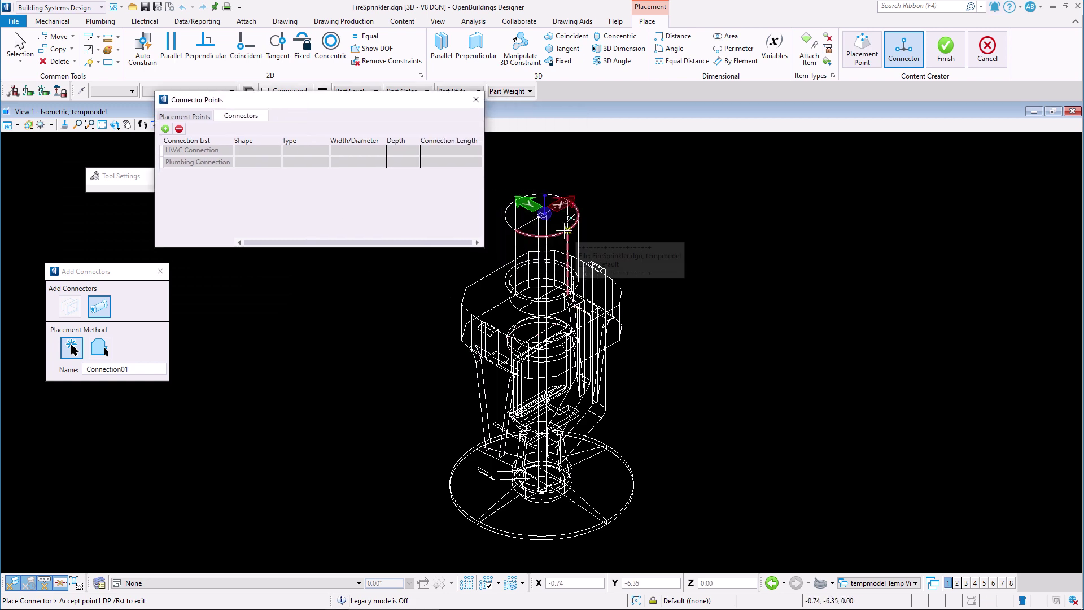
scroll(541, 221, up, 2)
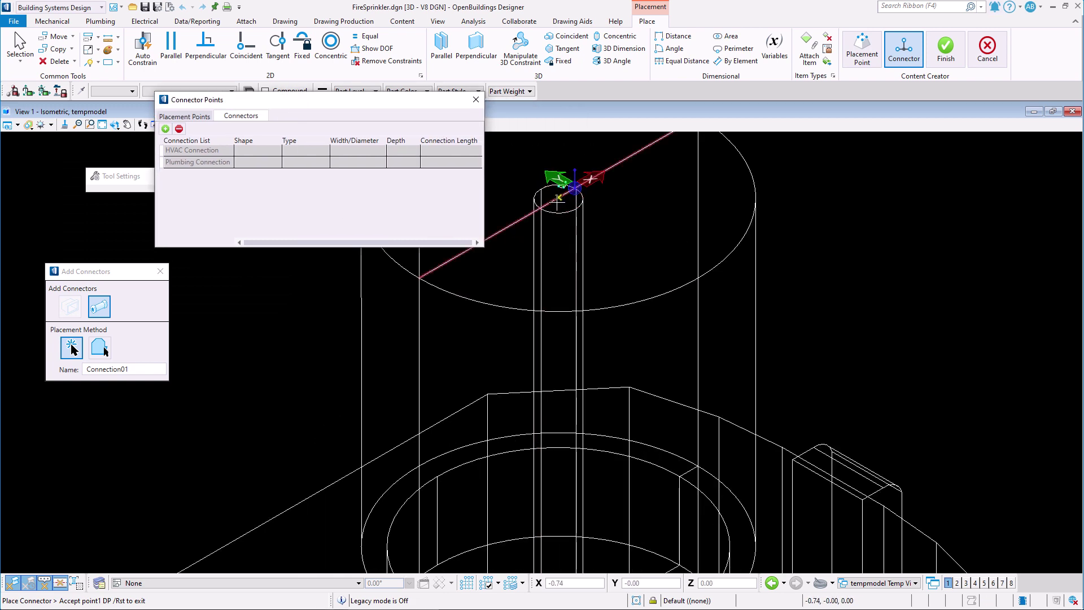
scroll(556, 197, up, 1)
click(559, 193)
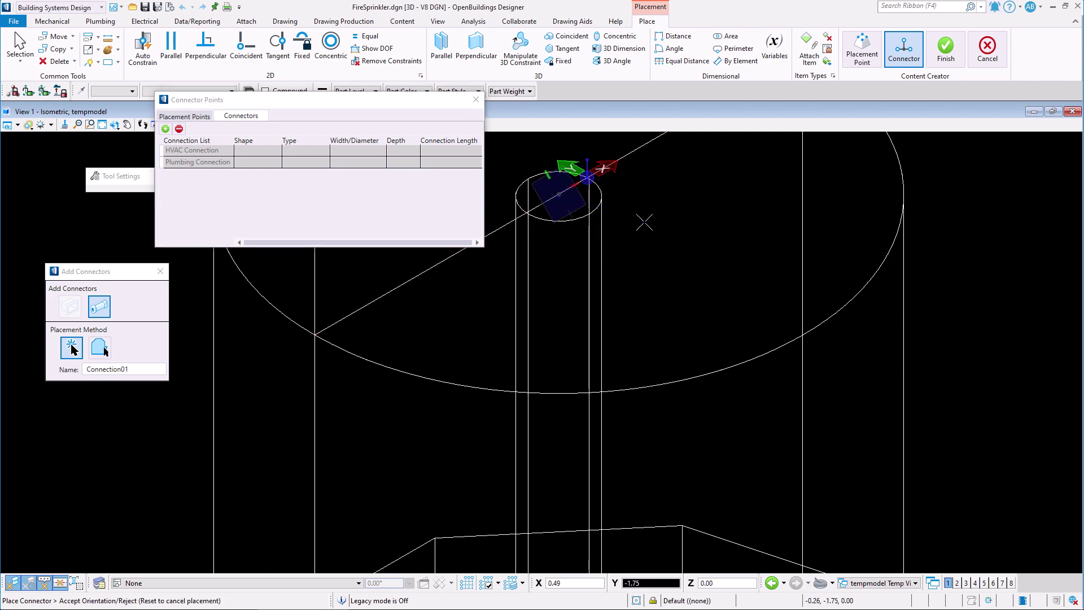
scroll(649, 316, down, 4)
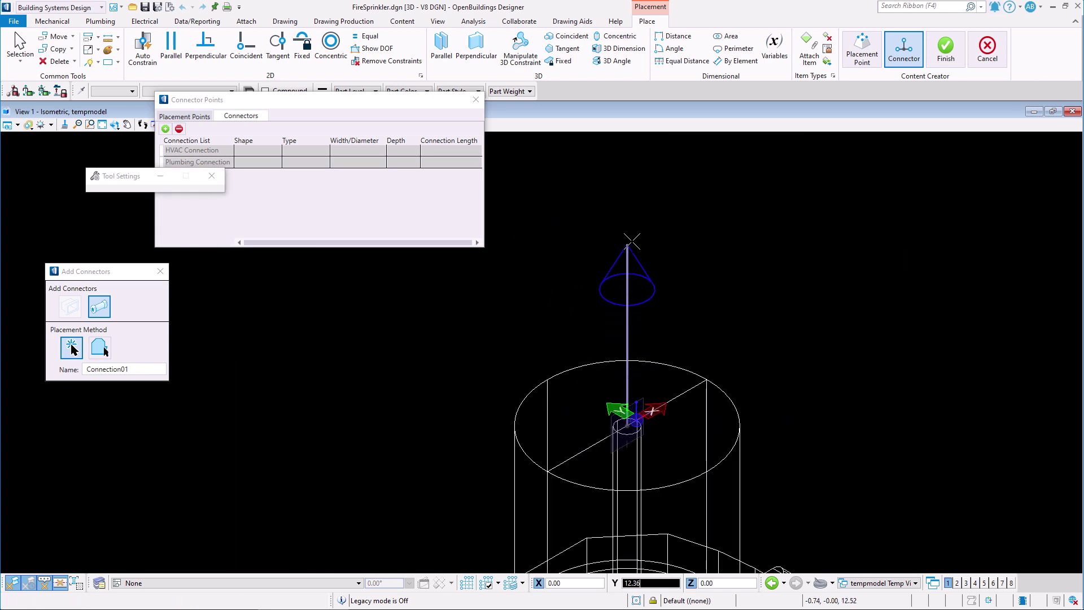
click(632, 205)
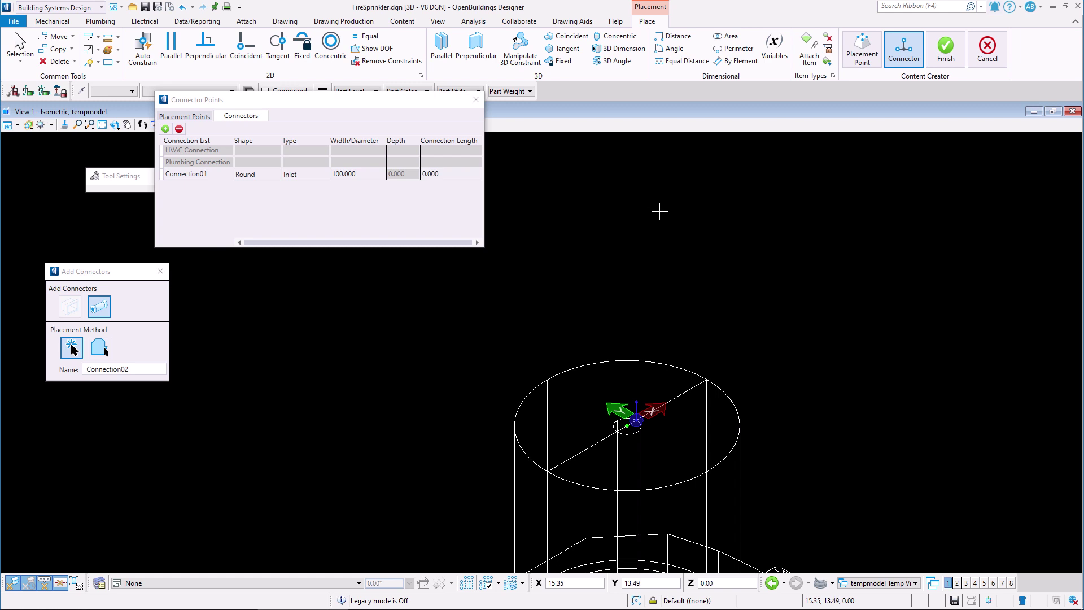
Rename Connection01 to 'Inlet' and keep its connector type as Inlet.
click(204, 174)
click(203, 174)
drag(209, 175, 120, 183)
text(Inlet)
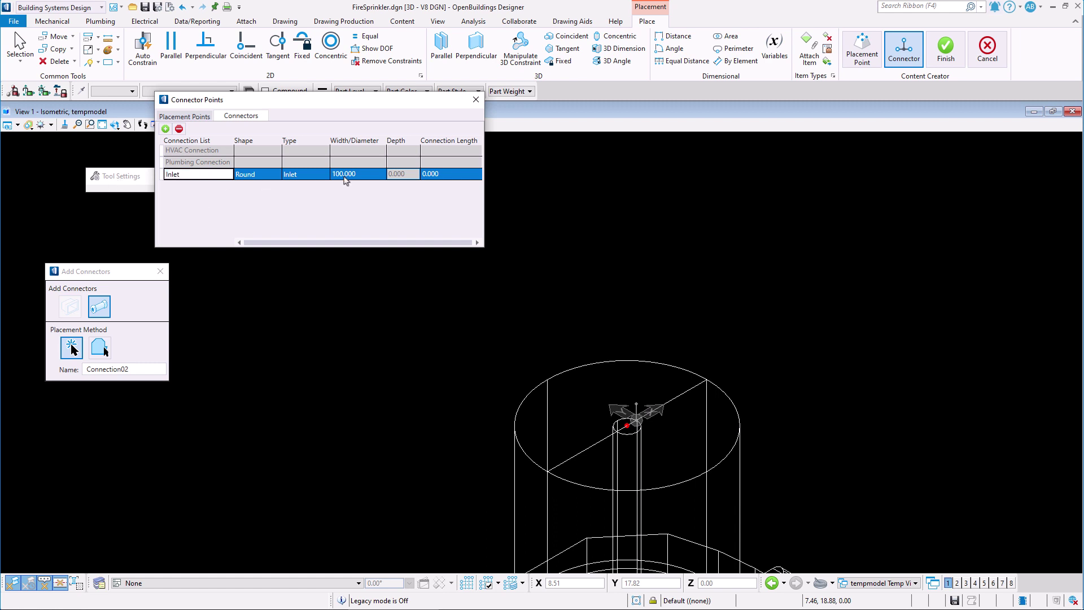
key(Return)
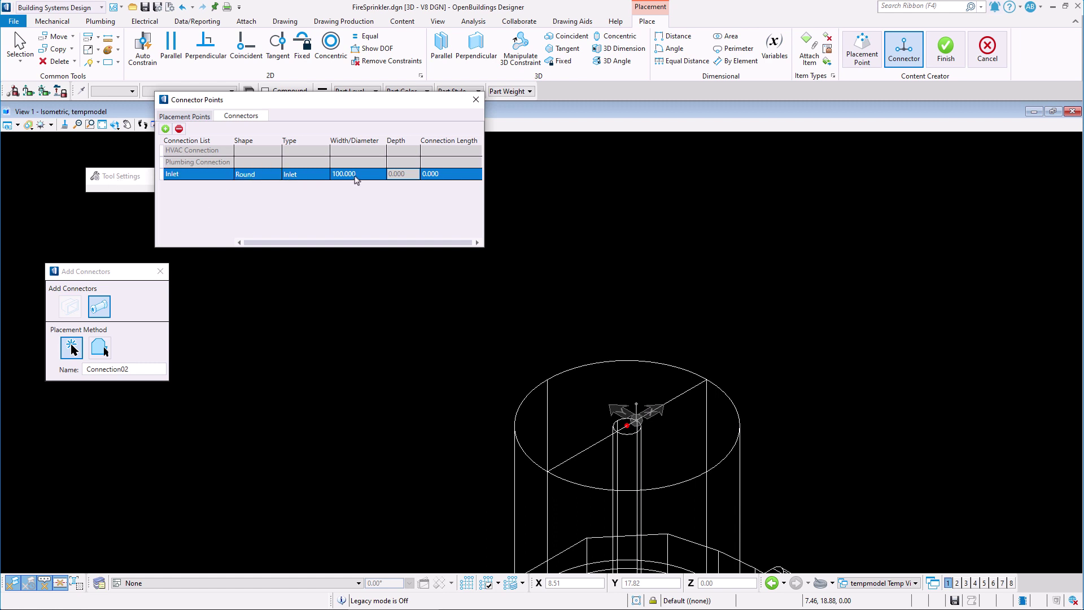
click(315, 175)
click(324, 175)
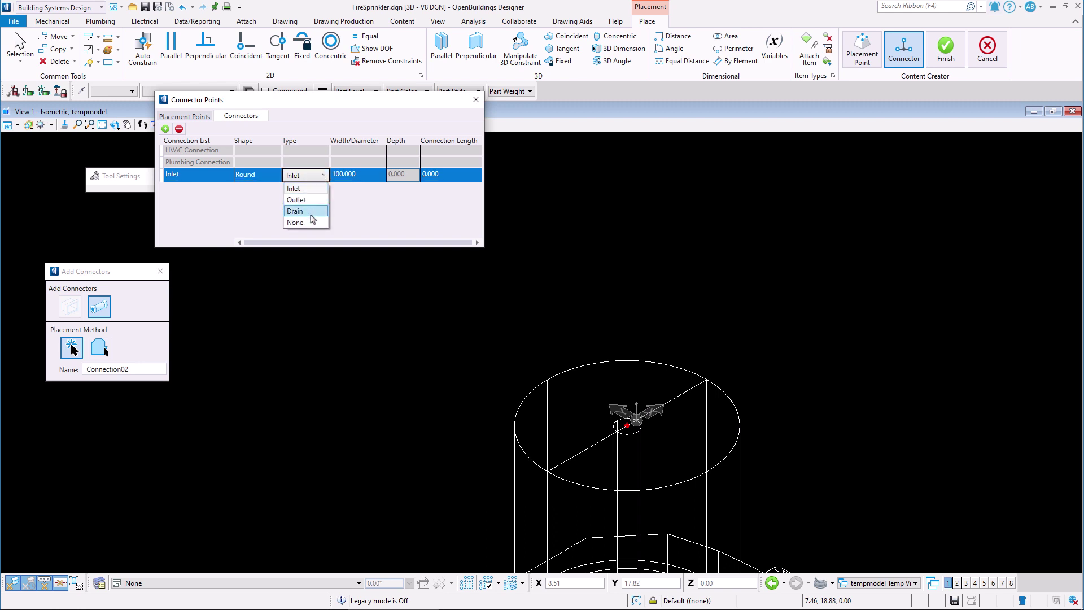
click(325, 189)
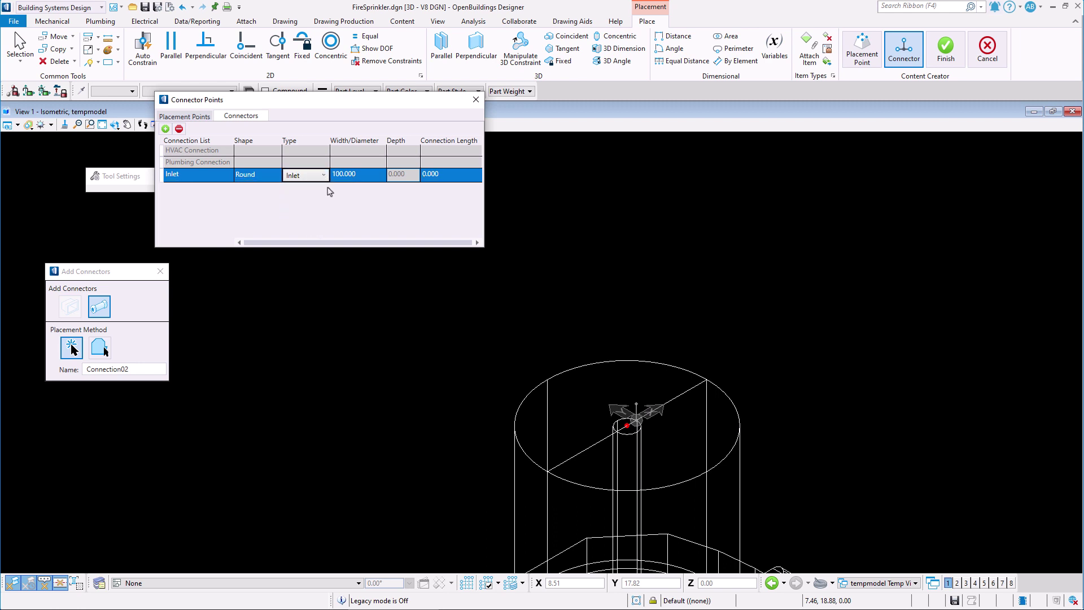
Set the Inlet connector's diameter to 12 and connection length to 10.
click(370, 176)
click(370, 175)
drag(370, 176, 322, 179)
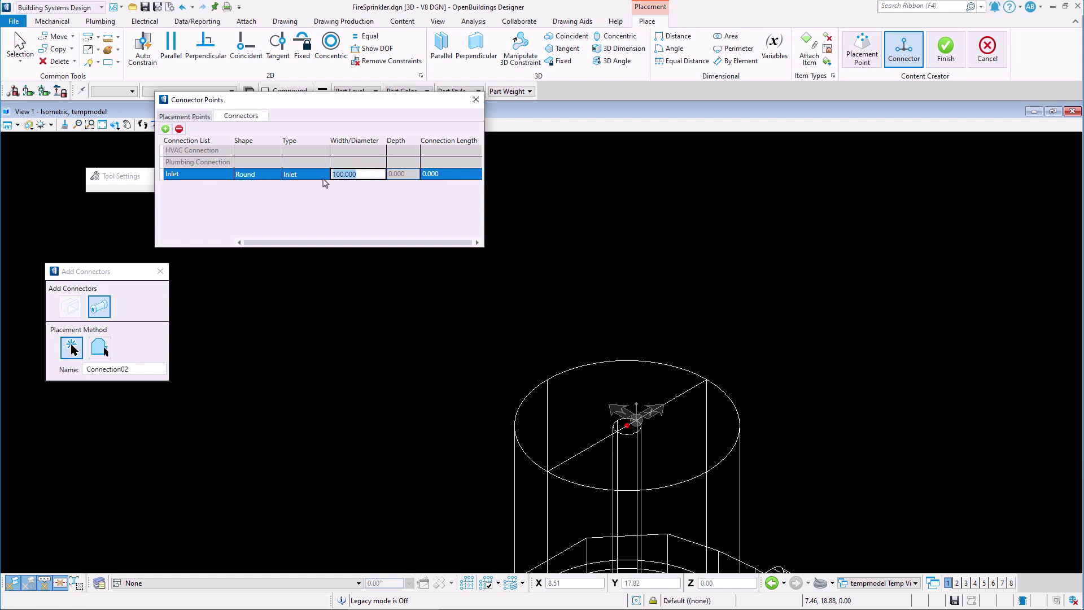
text(12)
key(Return)
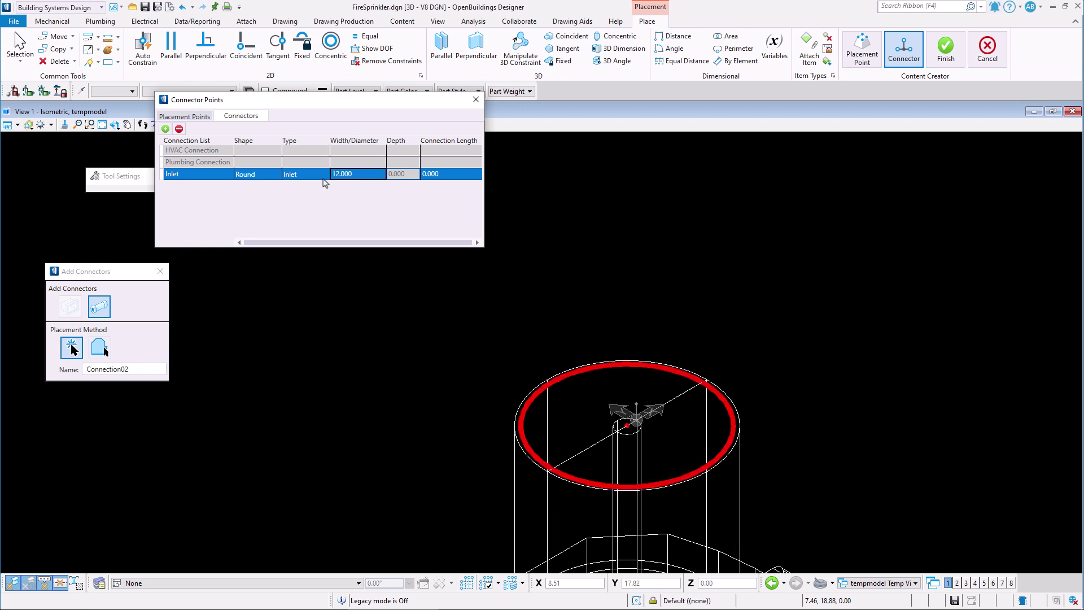
click(443, 176)
text(1)
key(Return)
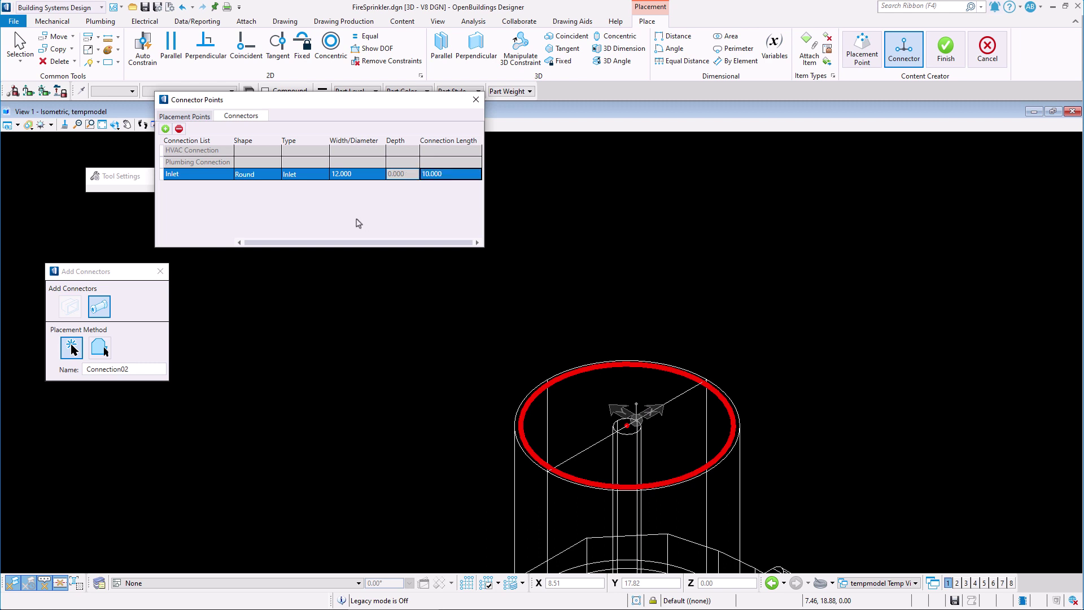
scroll(550, 282, down, 6)
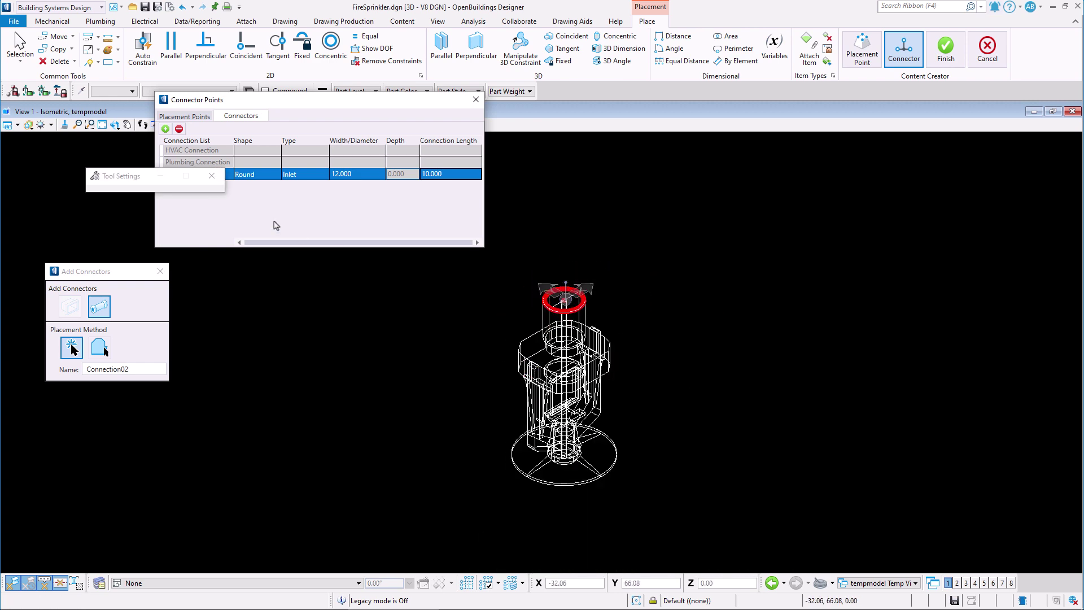
Add PlacementPoint1 at the centre of the small circle at the sprinkler's base.
click(188, 116)
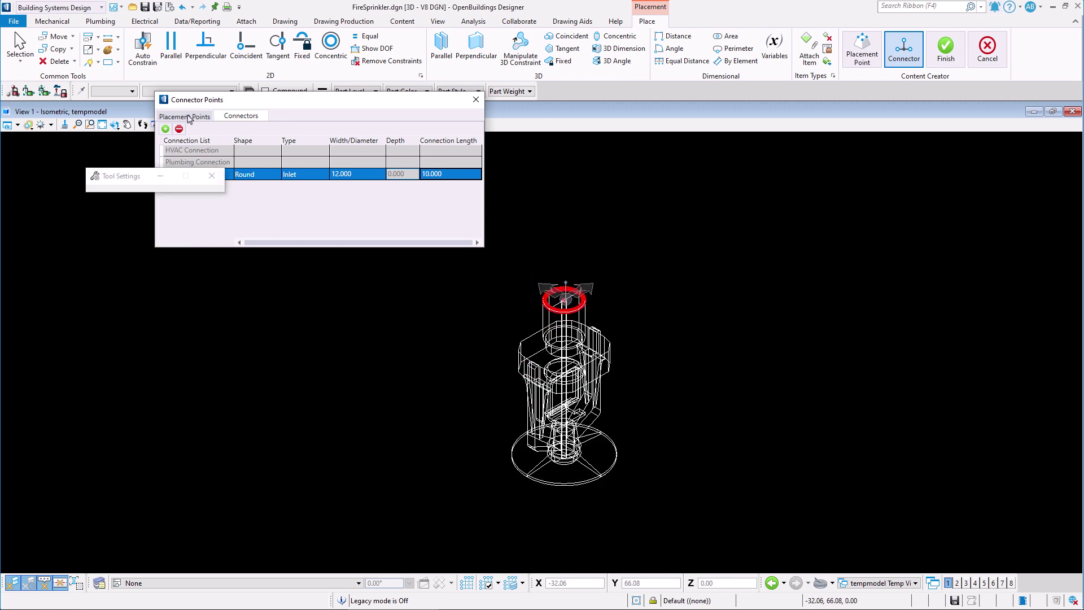
click(188, 117)
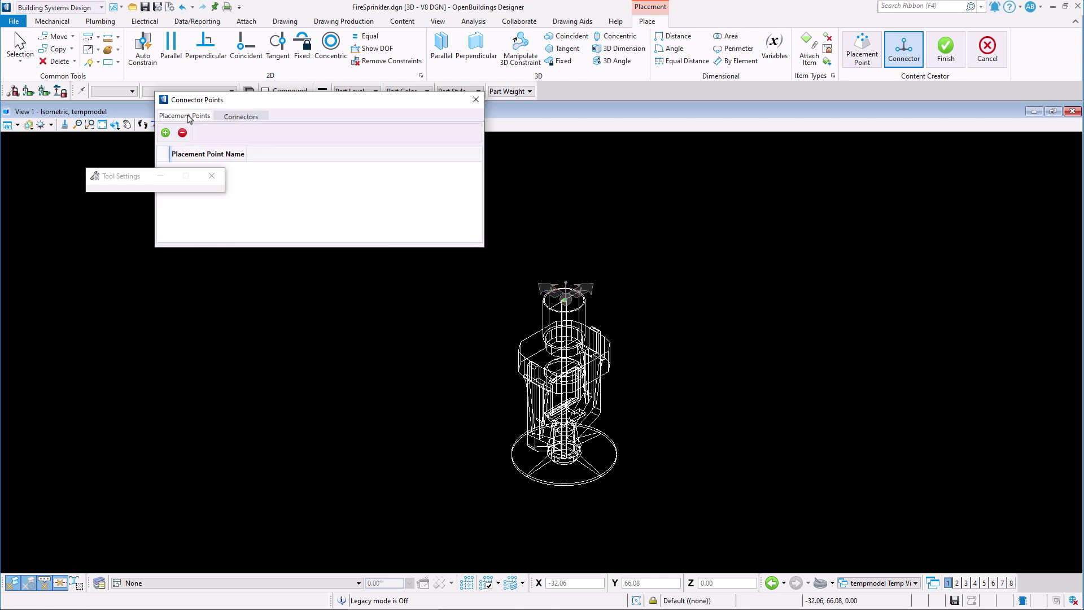
click(165, 134)
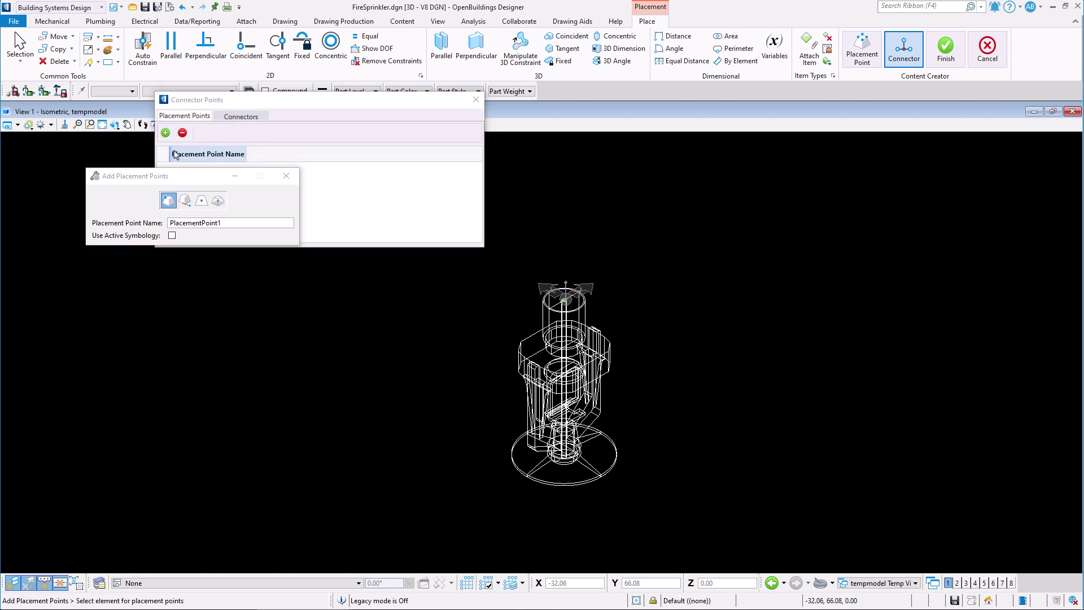
click(185, 200)
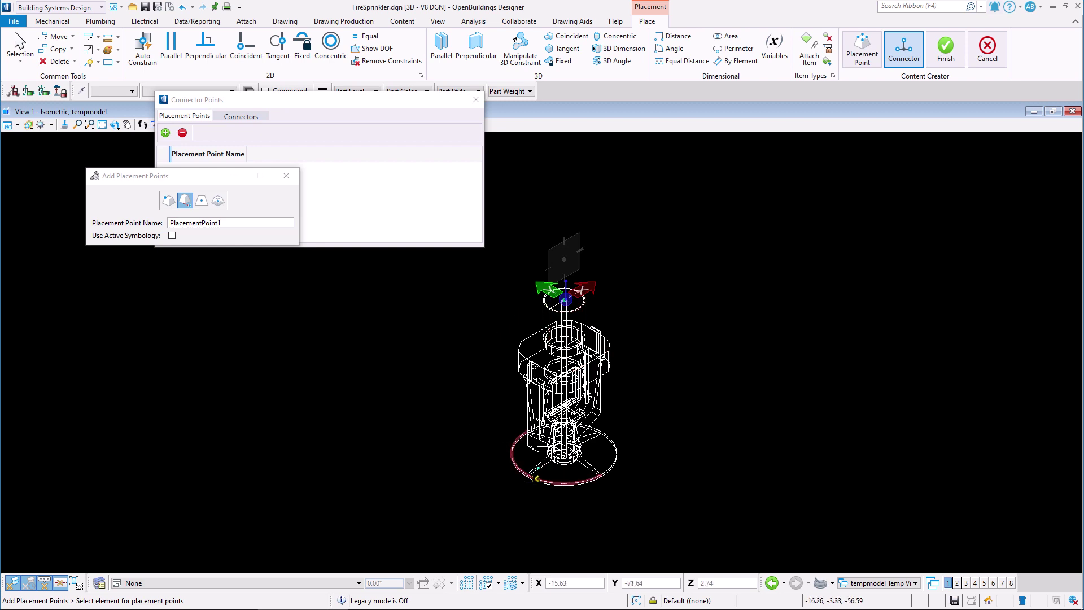
scroll(578, 375, up, 2)
scroll(483, 407, up, 2)
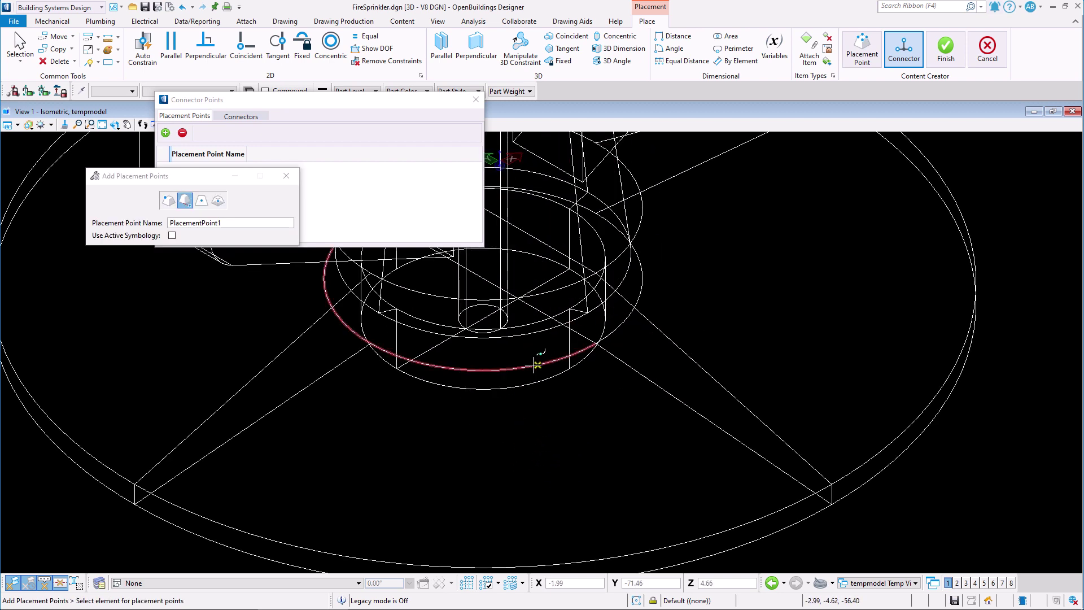
shift+middle_drag(474, 407, 469, 440)
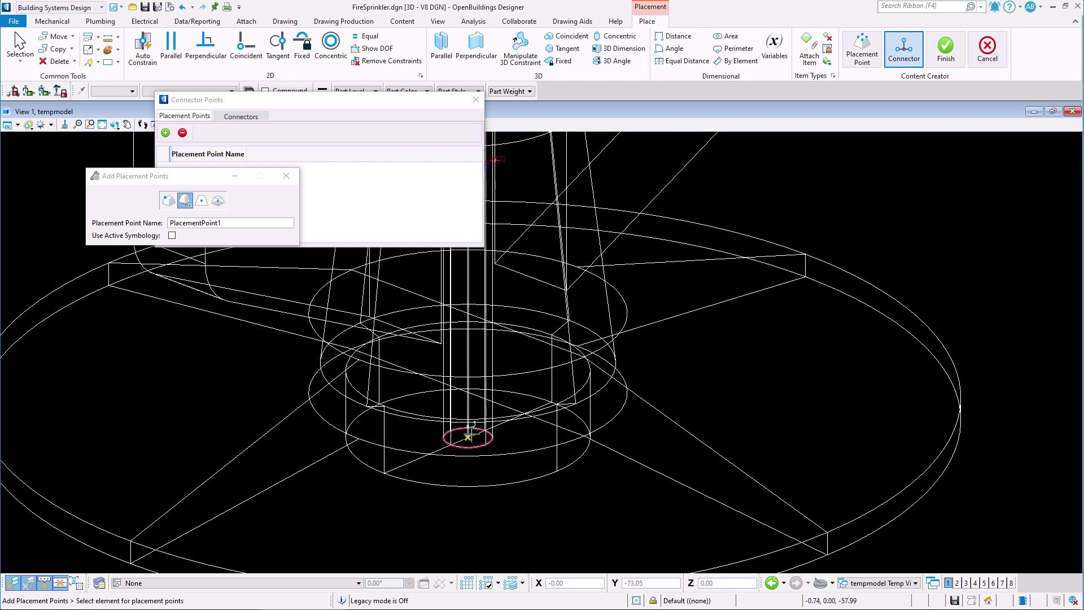
click(467, 437)
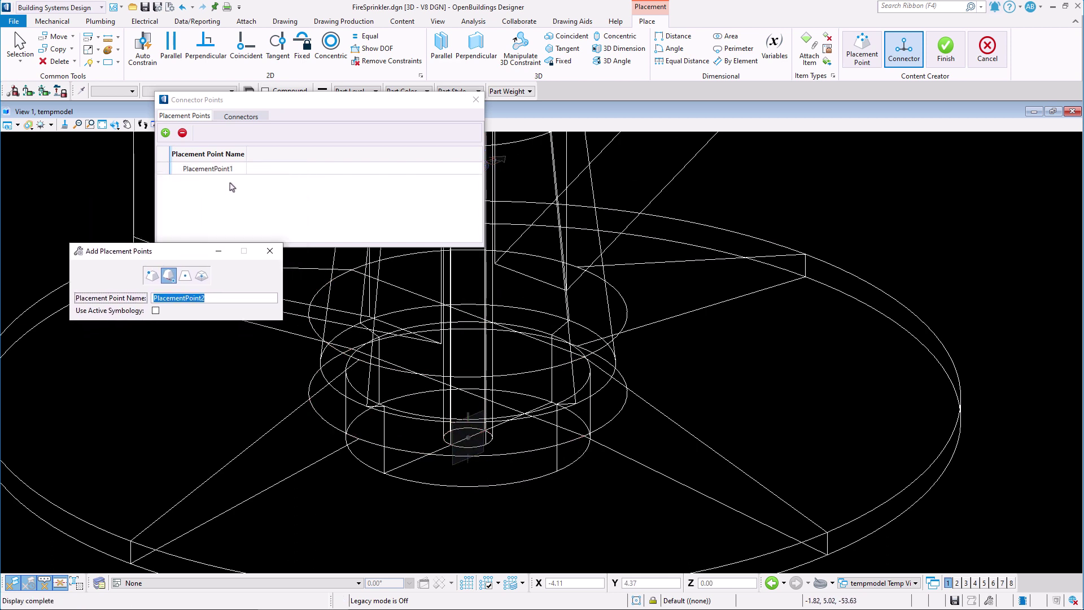
click(219, 171)
click(20, 45)
scroll(582, 374, down, 5)
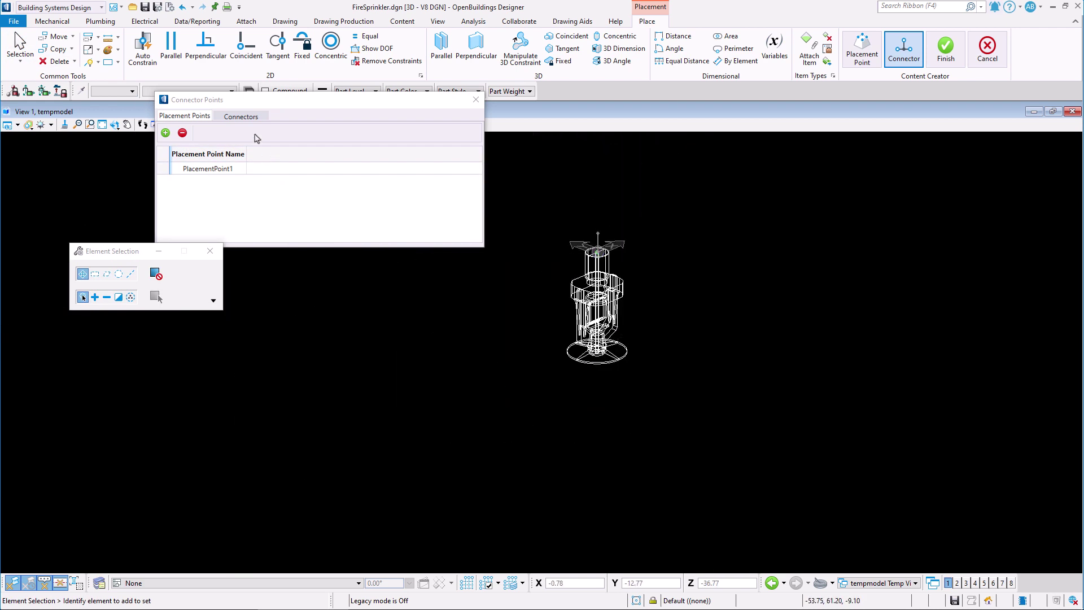
Confirm the 12-diameter Inlet connector and finish the Sprinkler item in Content Creator.
click(241, 116)
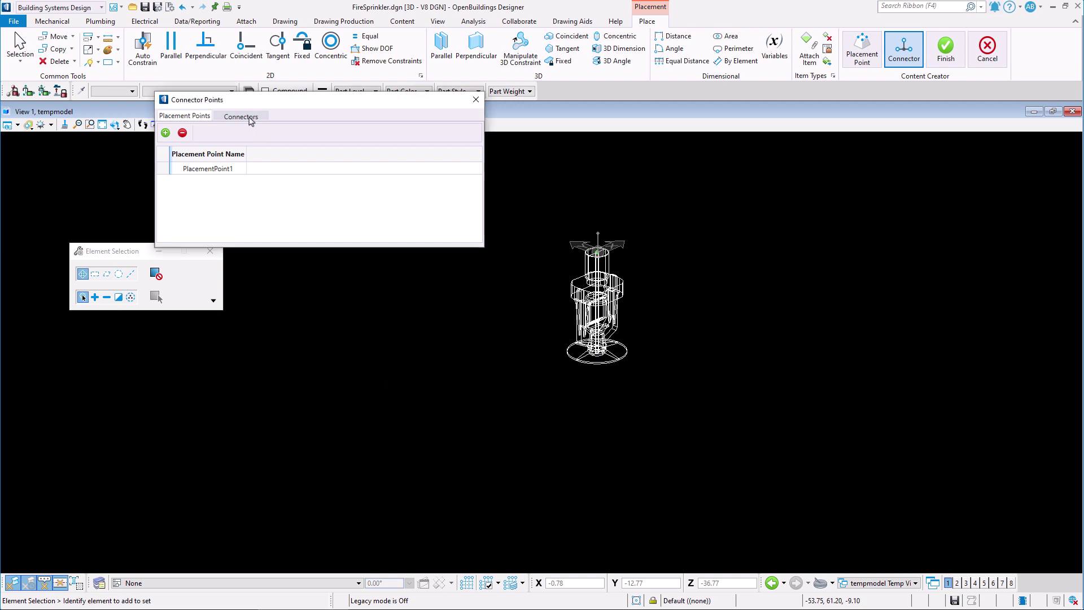
click(957, 65)
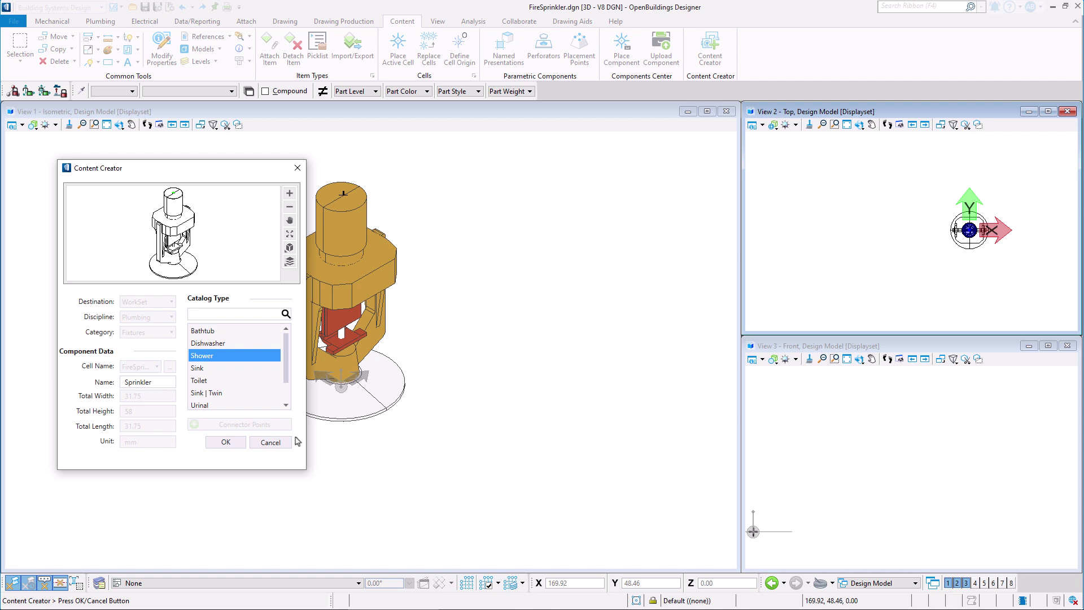
click(226, 442)
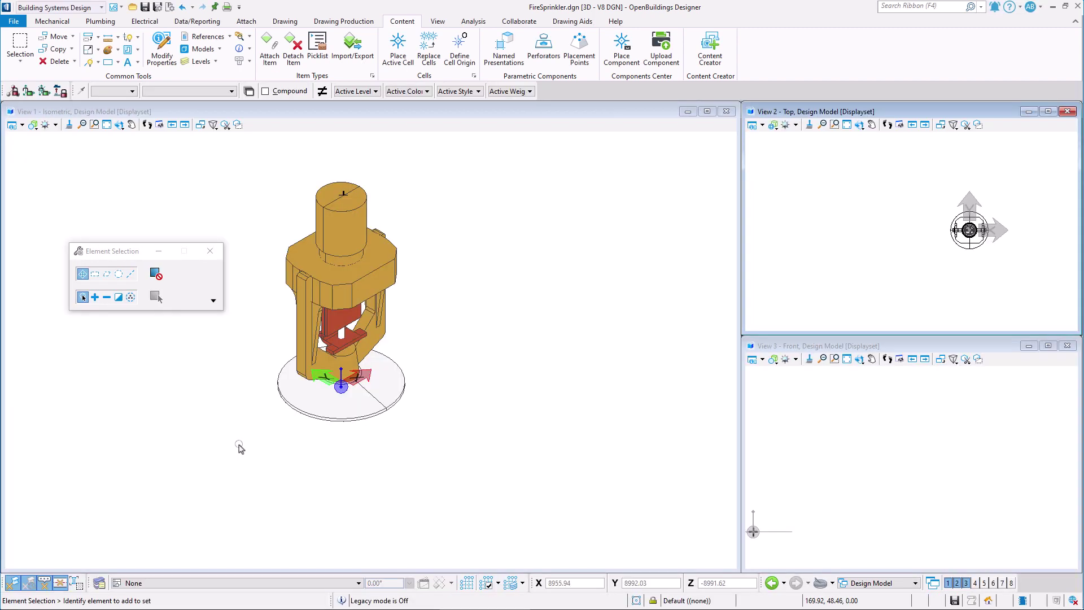
Create and open a new design file named SprinklerSystem.dgn in the Designs folder.
click(20, 22)
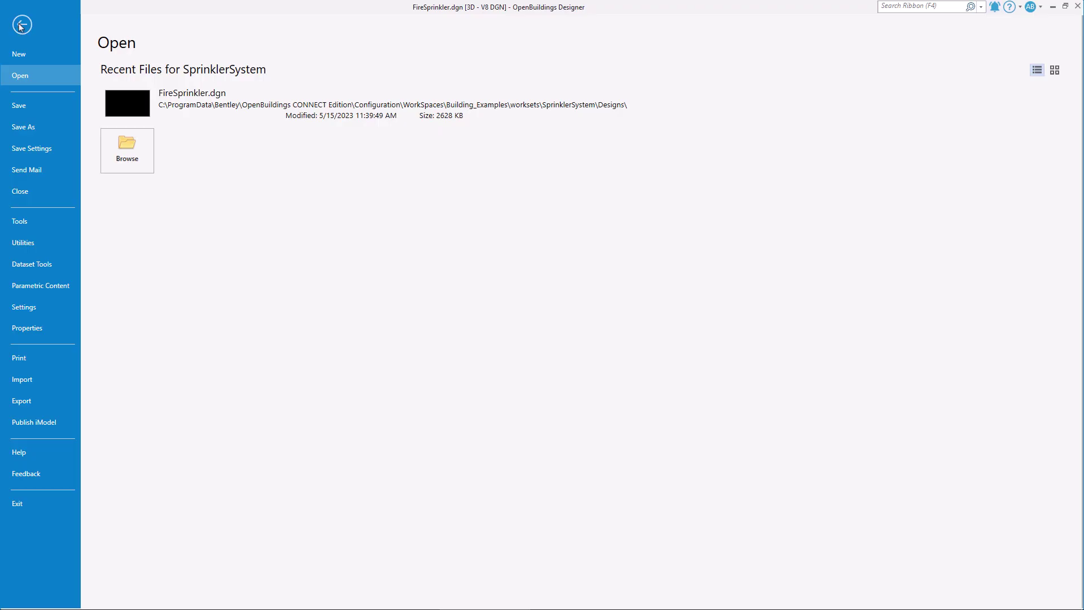
click(27, 57)
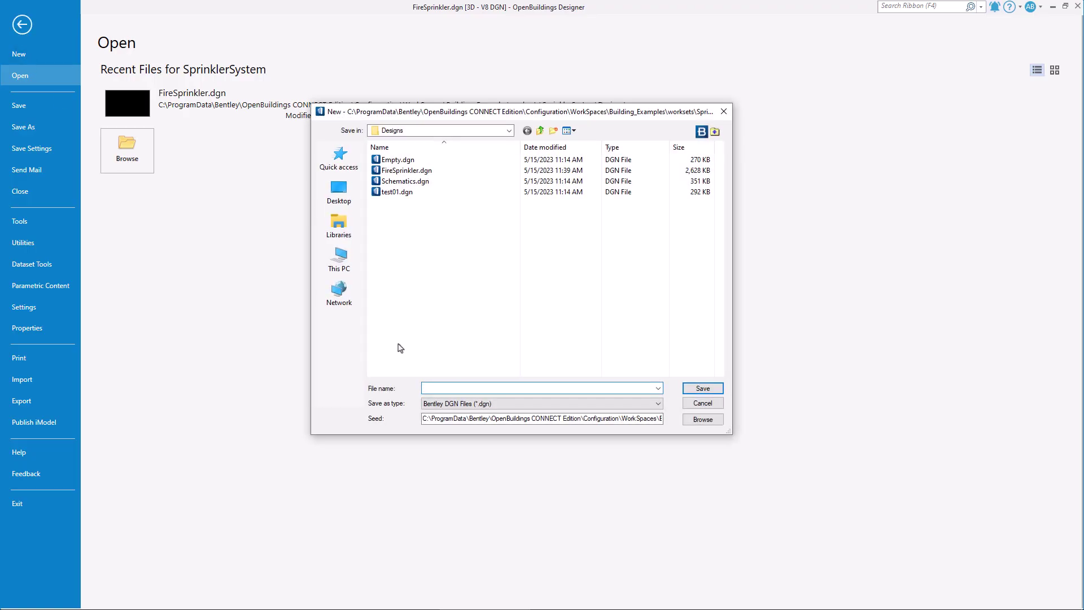
text(SprinklerSystem)
click(703, 388)
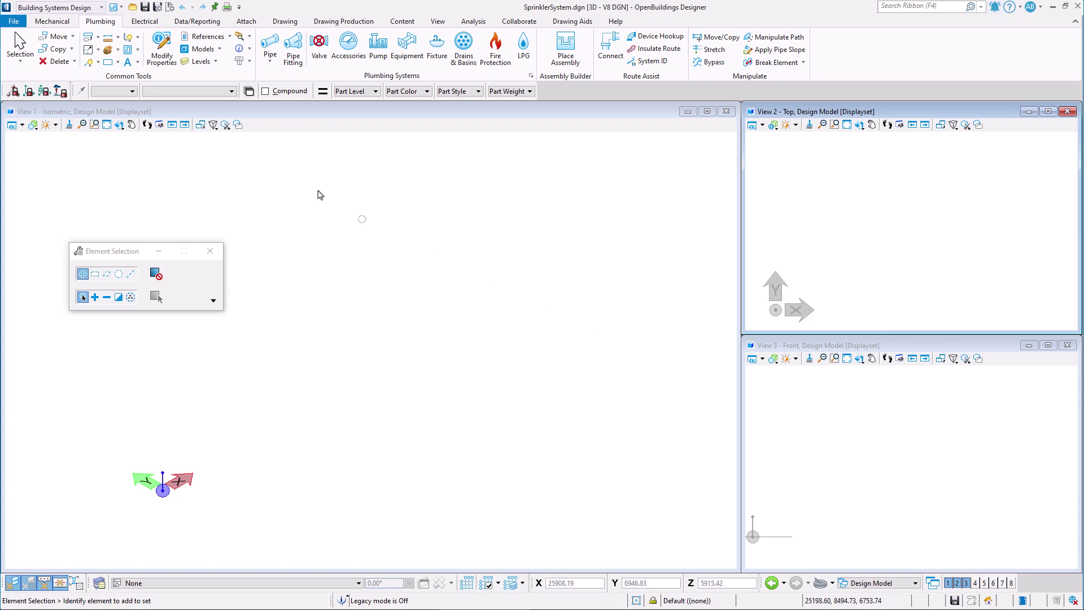
Attach AA_Floor Lobby.dgn as a reference with Live Nesting for nested attachments.
click(229, 37)
click(231, 120)
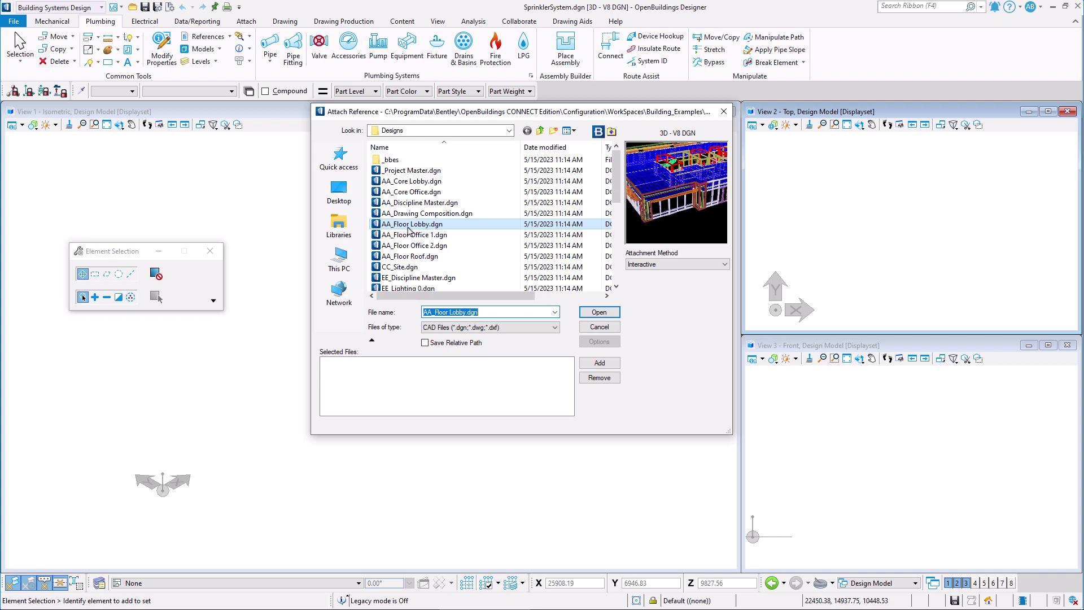
click(597, 313)
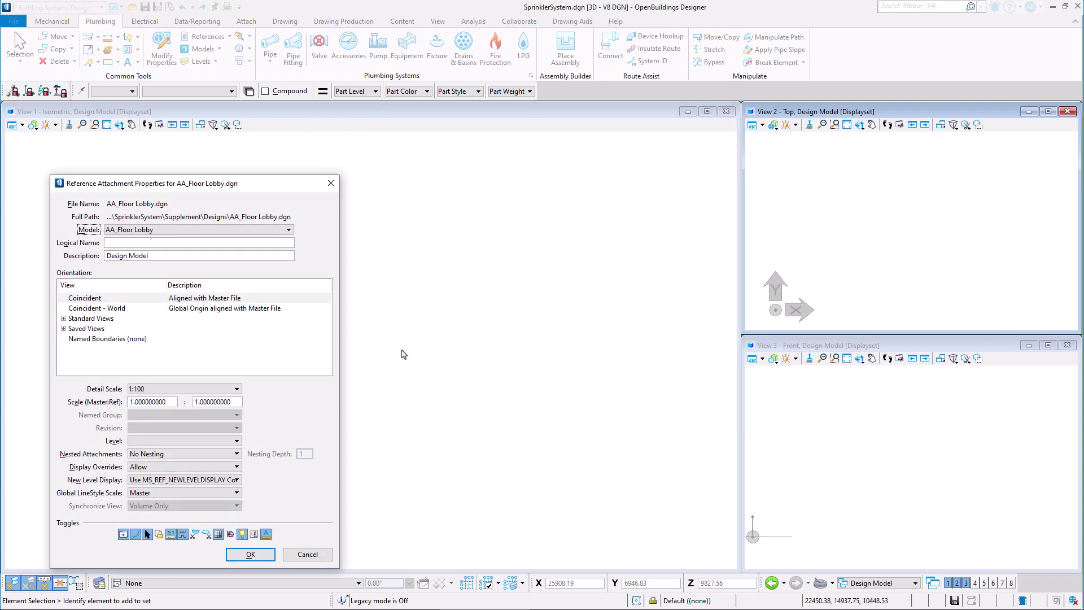
click(231, 453)
click(225, 472)
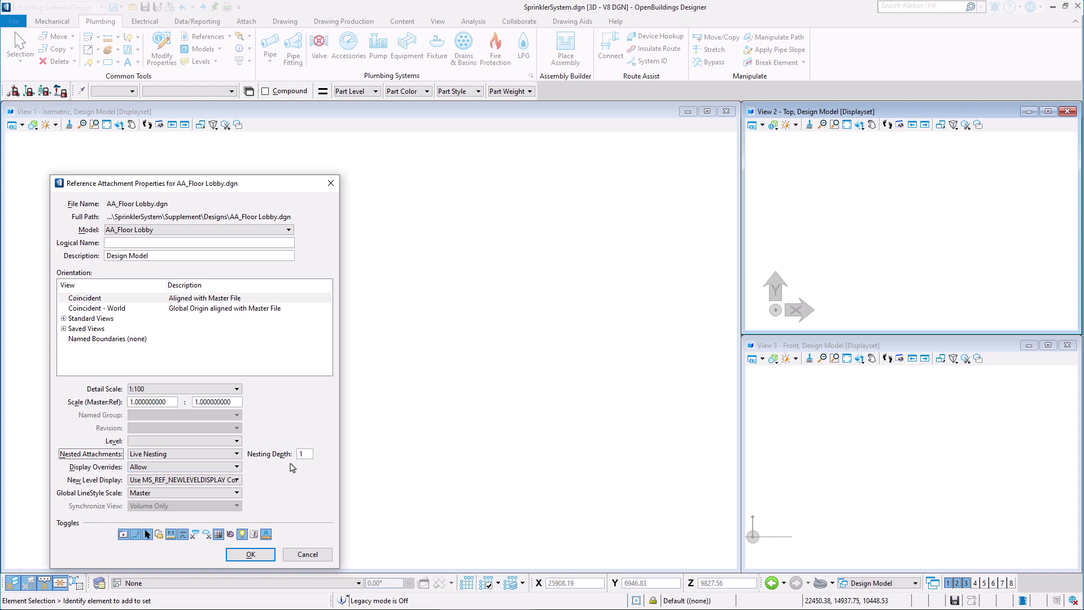
click(251, 555)
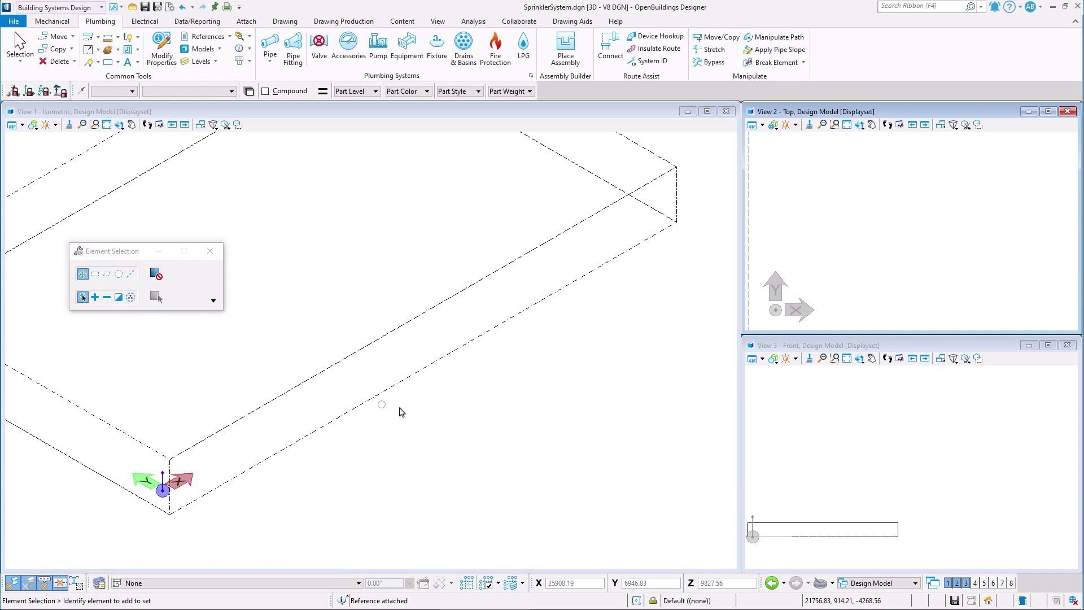
Zoom and pan so the lobby building and stair room fill the plan view.
scroll(339, 395, down, 2)
scroll(259, 389, up, 4)
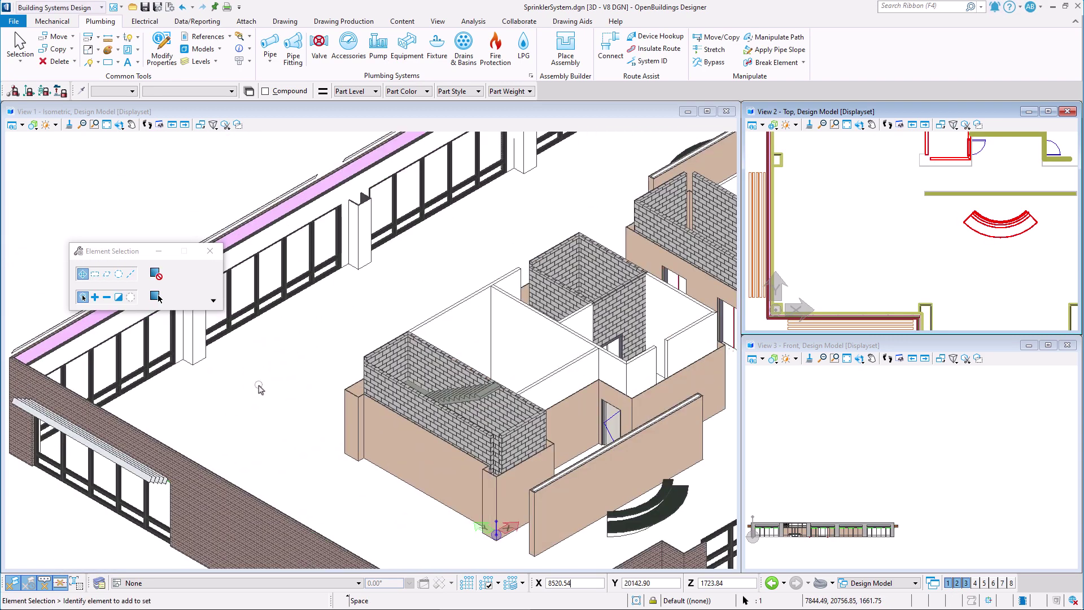
scroll(293, 367, up, 4)
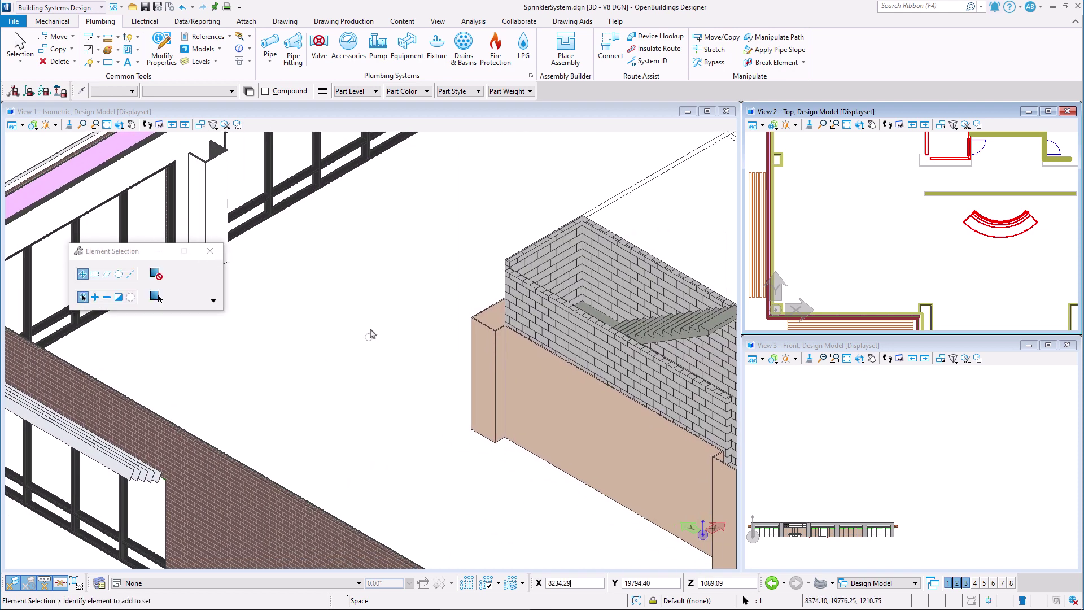
click(871, 124)
drag(883, 173, 874, 301)
right_click(874, 300)
scroll(874, 241, down, 3)
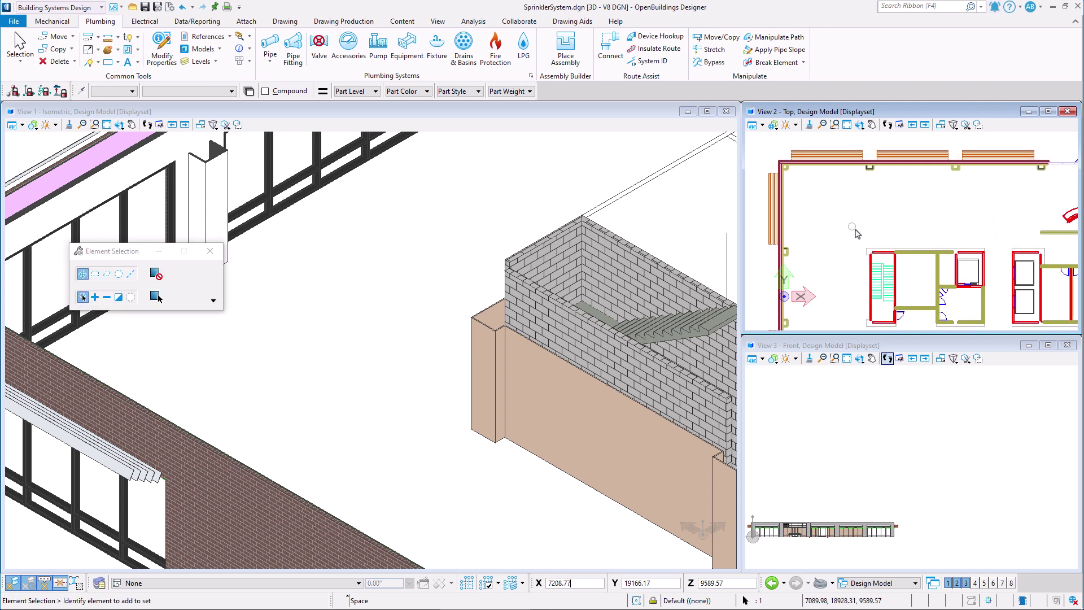
Pick the custom Sprinkler fixture and place the first two sprinklers in a row in the Top view.
click(438, 48)
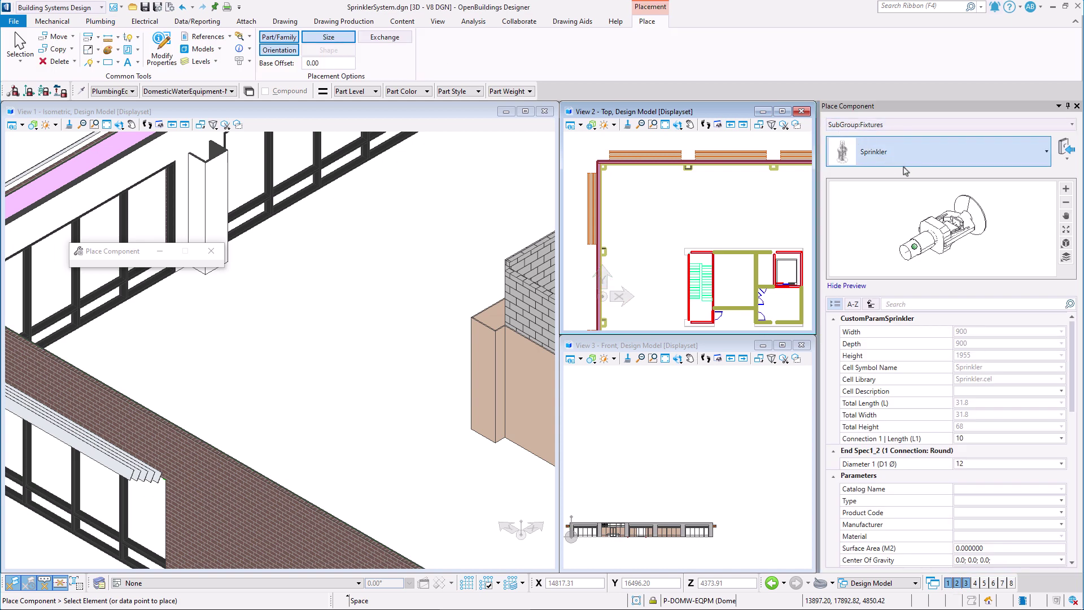
click(981, 158)
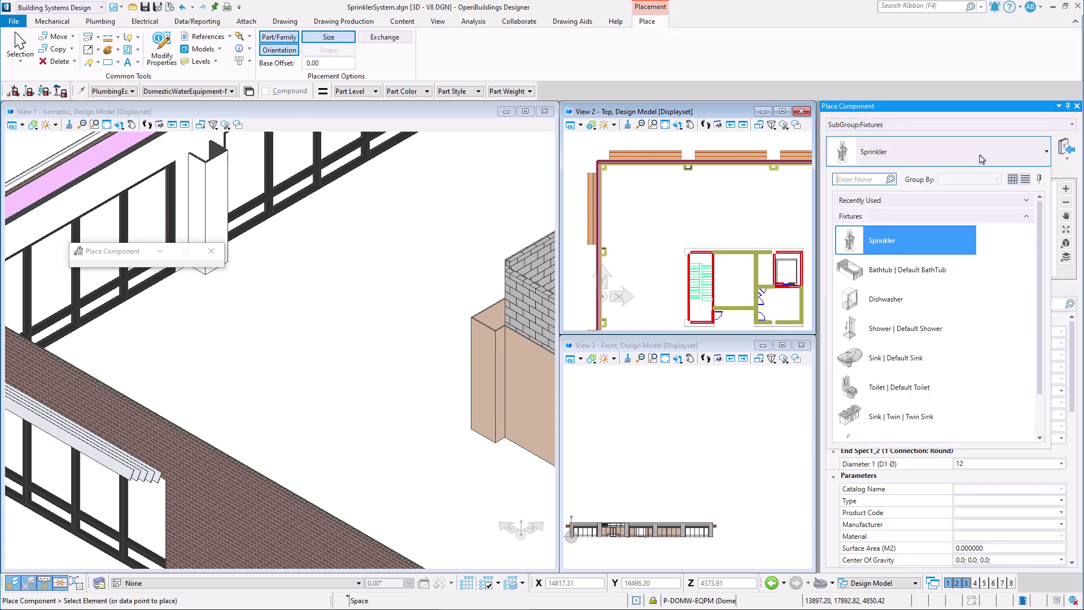
click(888, 244)
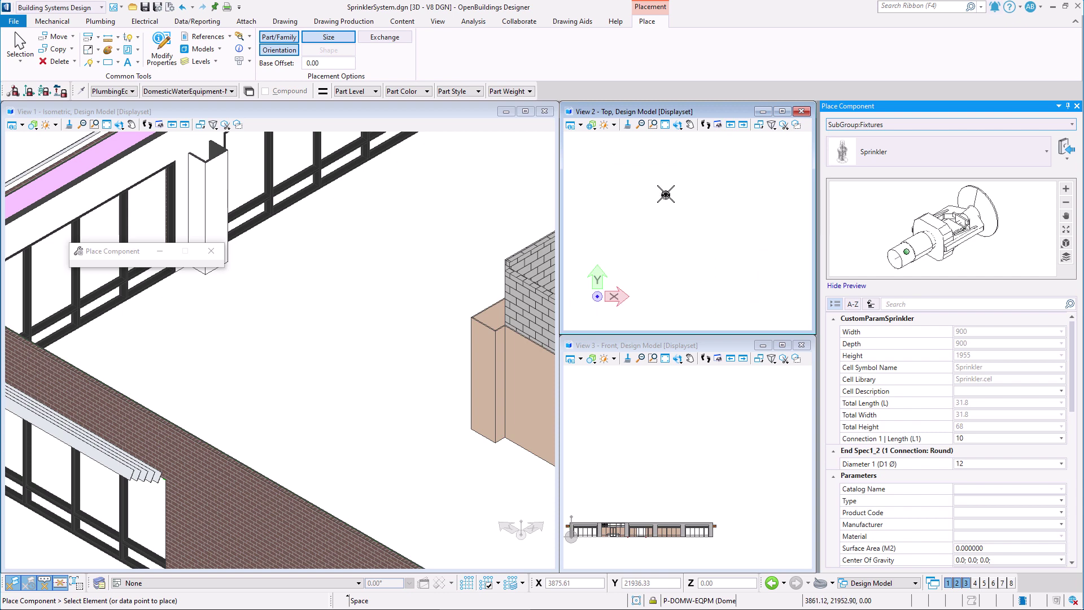
click(666, 192)
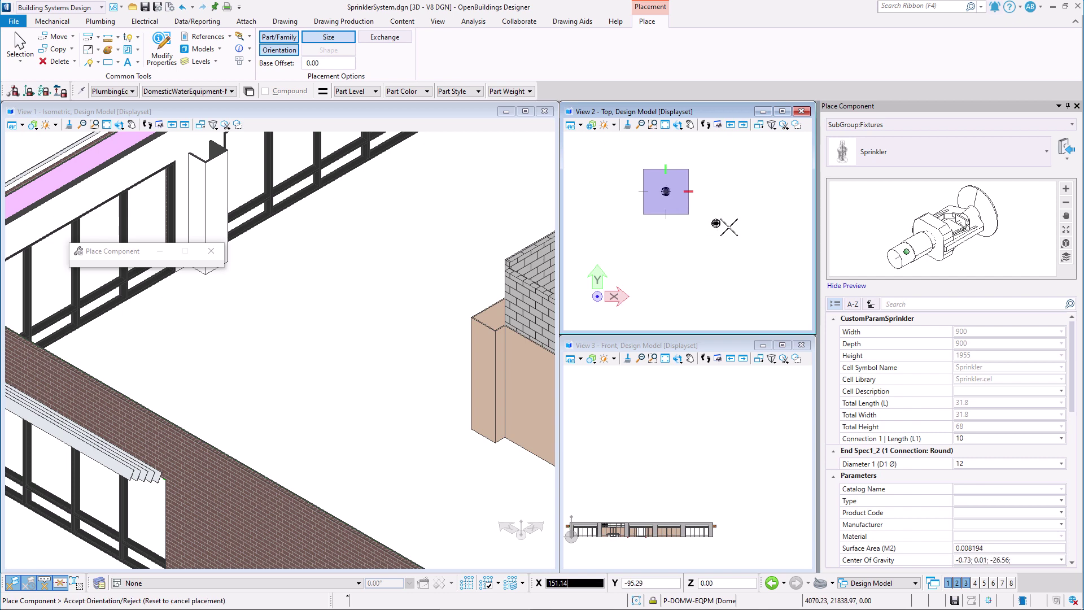
click(761, 196)
middle_drag(734, 223, 714, 225)
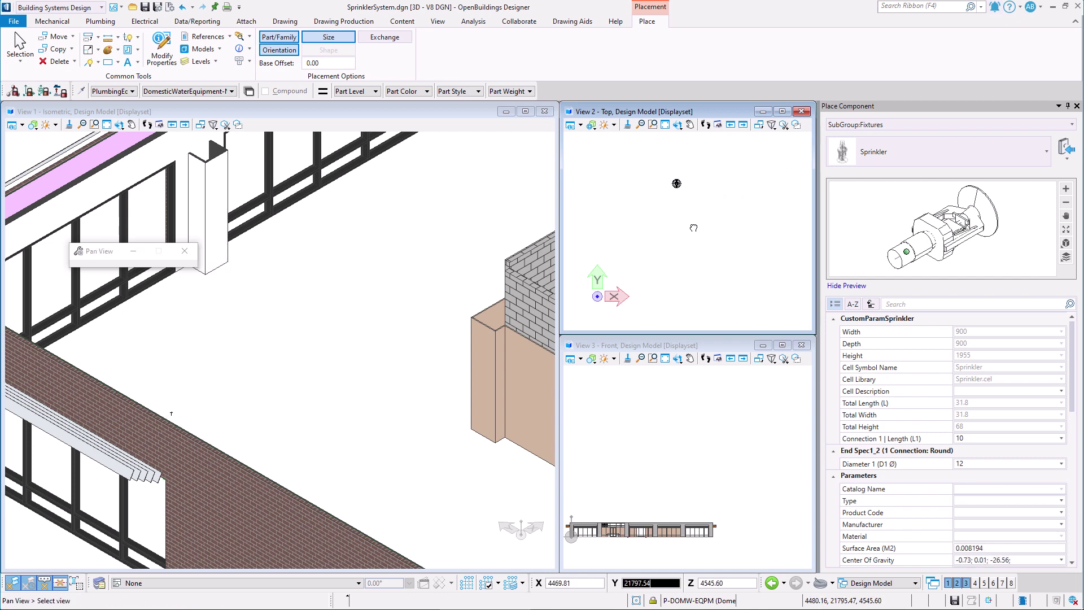
Place the third sprinkler, end placement, and fence-select all three sprinklers.
click(758, 193)
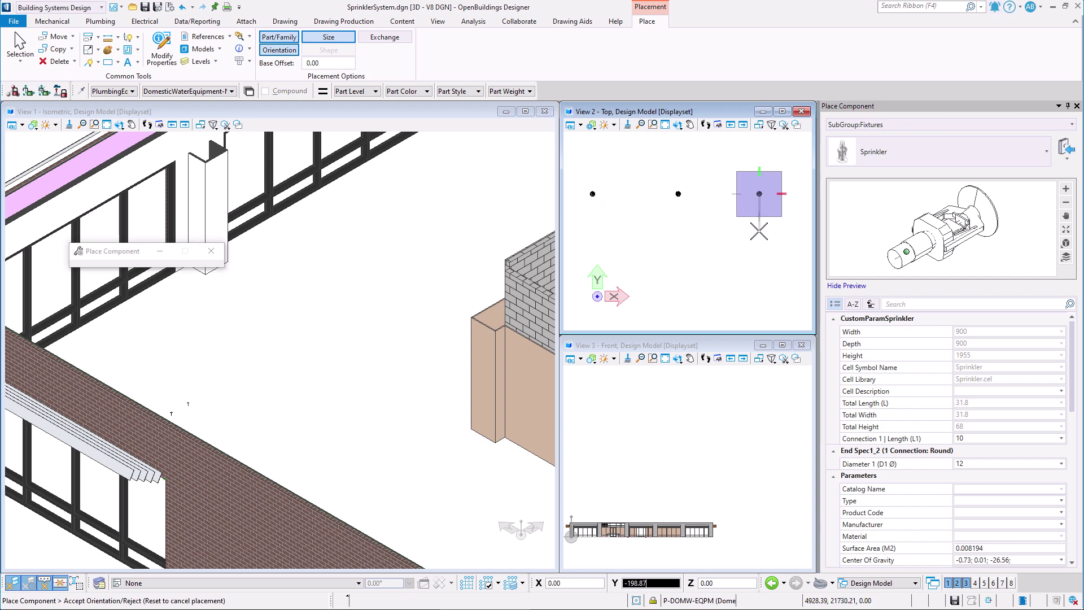
right_click(751, 228)
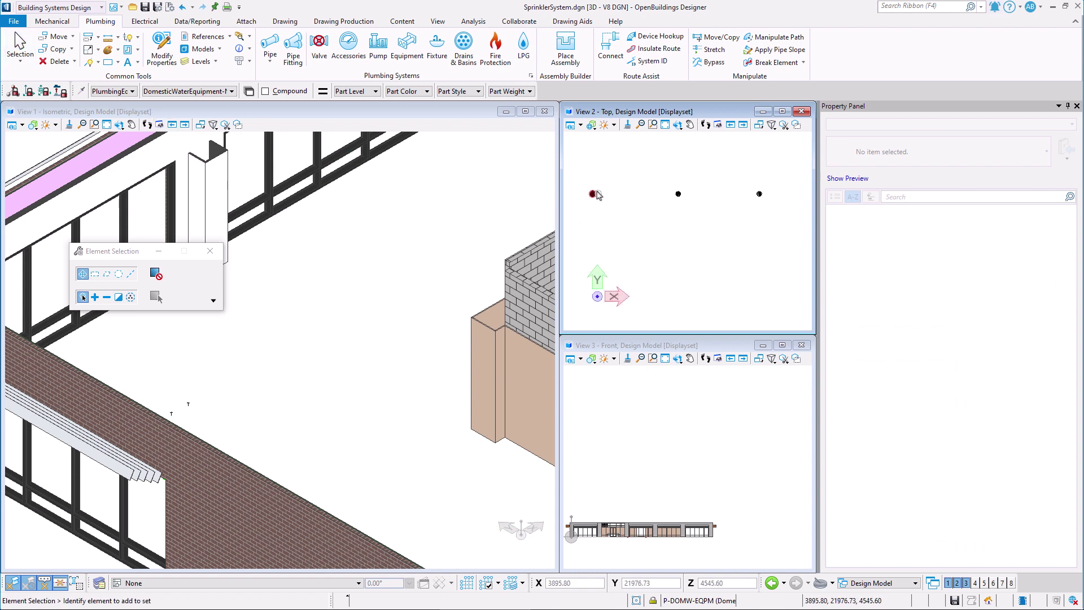
drag(579, 176, 782, 234)
Pan the Front view to the sprinklers, begin moving them, then cancel the move.
click(237, 124)
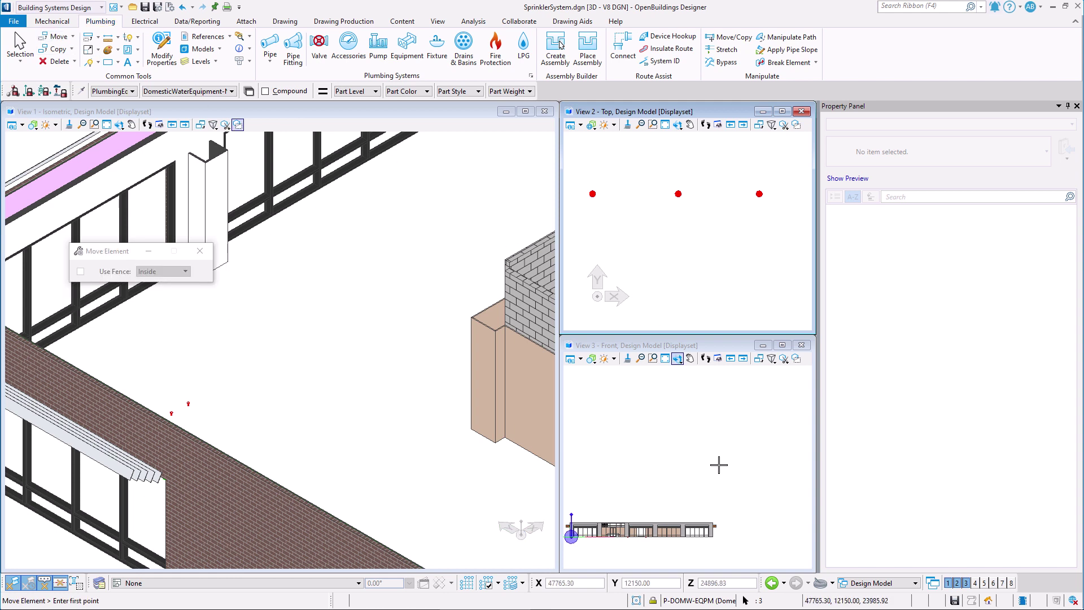
drag(702, 476, 758, 377)
scroll(638, 446, up, 5)
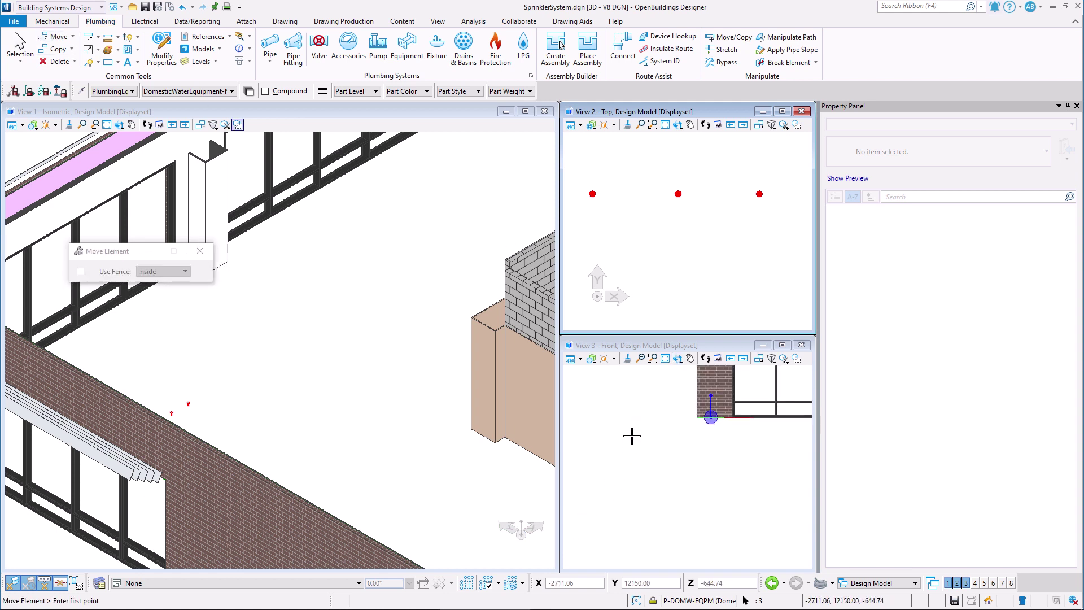
key(m)
middle_drag(674, 427, 602, 443)
scroll(600, 443, down, 3)
scroll(605, 442, up, 3)
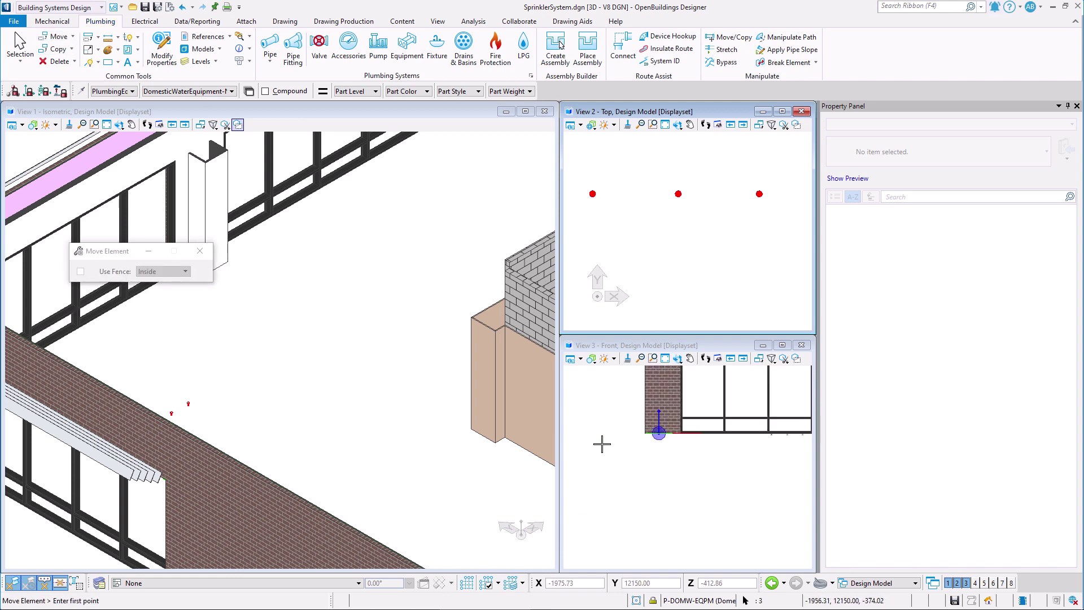
click(644, 434)
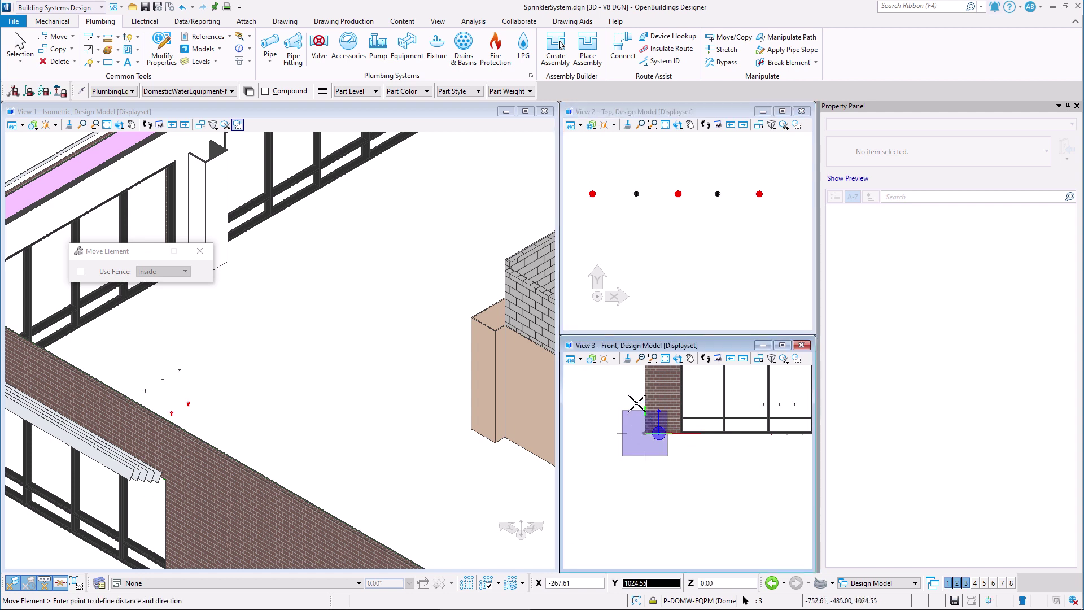
middle_drag(636, 403, 631, 458)
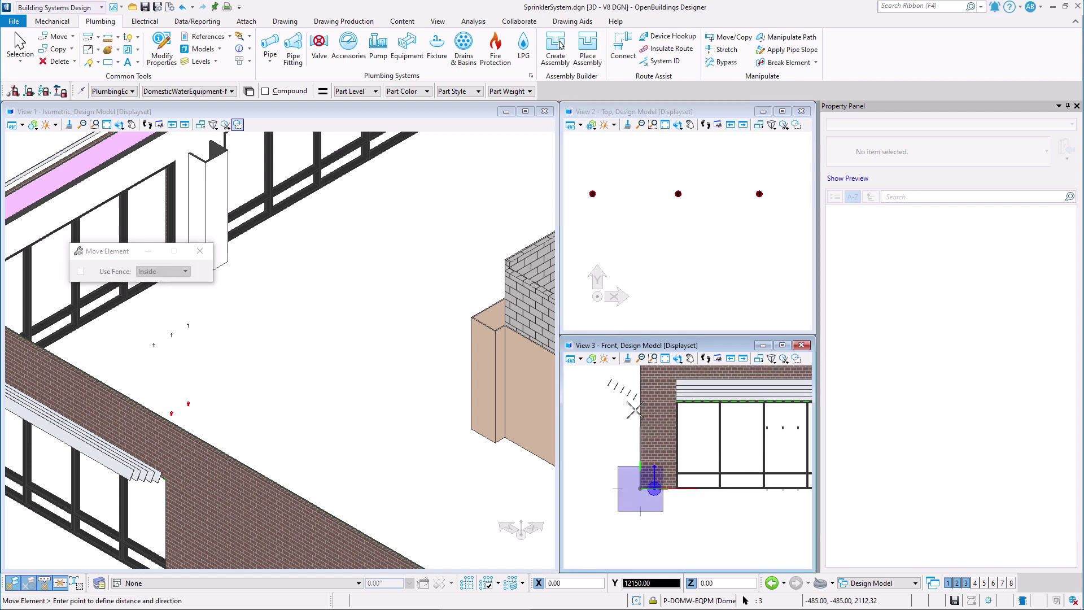
scroll(634, 406, down, 2)
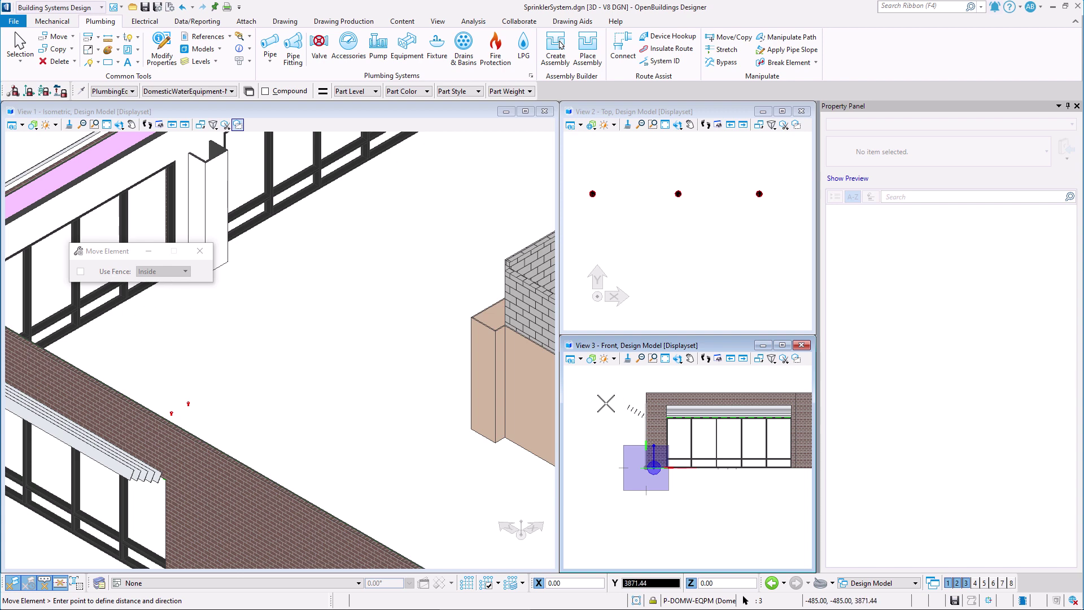
key(Escape)
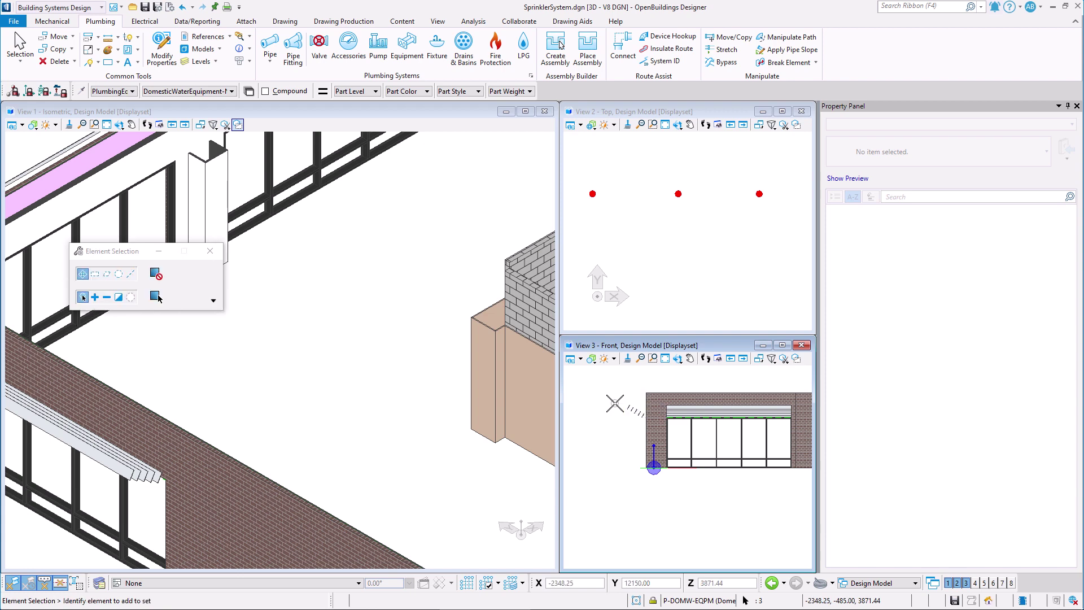
Deselect the sprinklers and set up a pipe with the generic-copper catalog and 54 connection diameter.
click(715, 265)
click(269, 45)
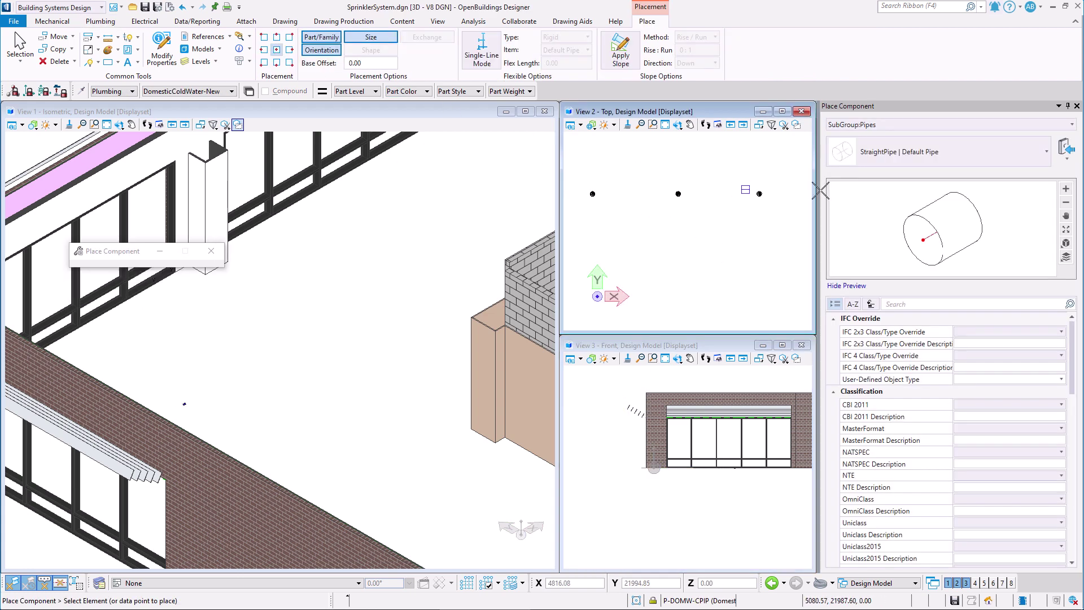
scroll(960, 338, down, 6)
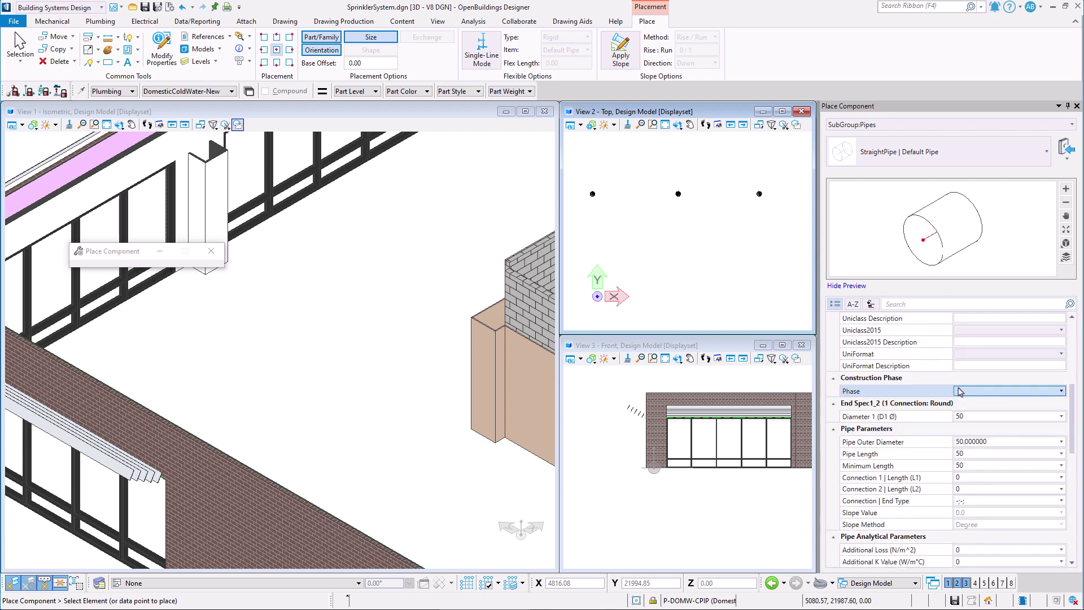
scroll(993, 441, down, 6)
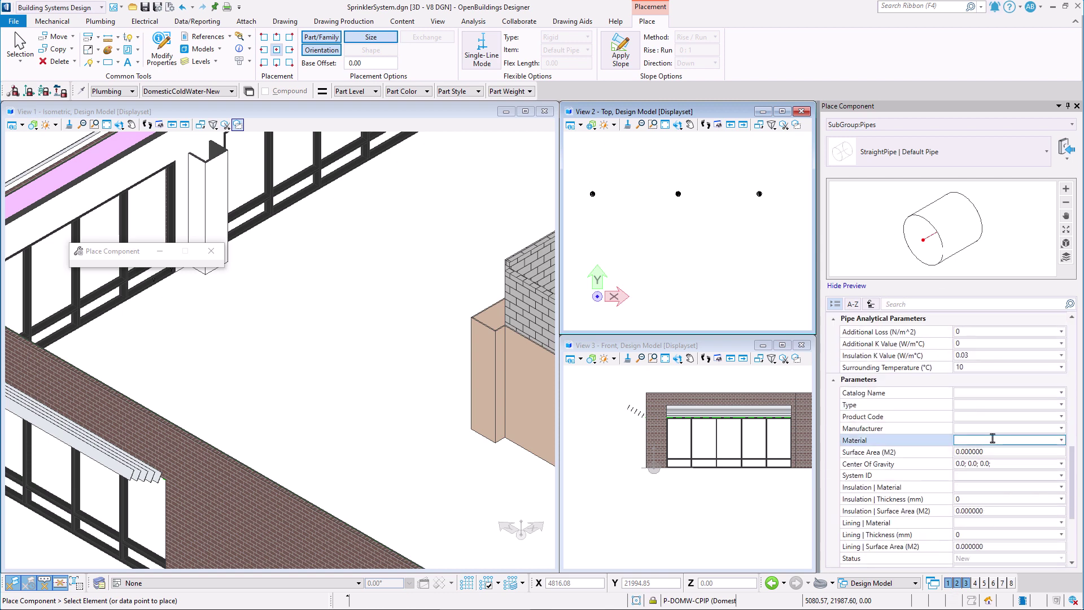
click(1060, 393)
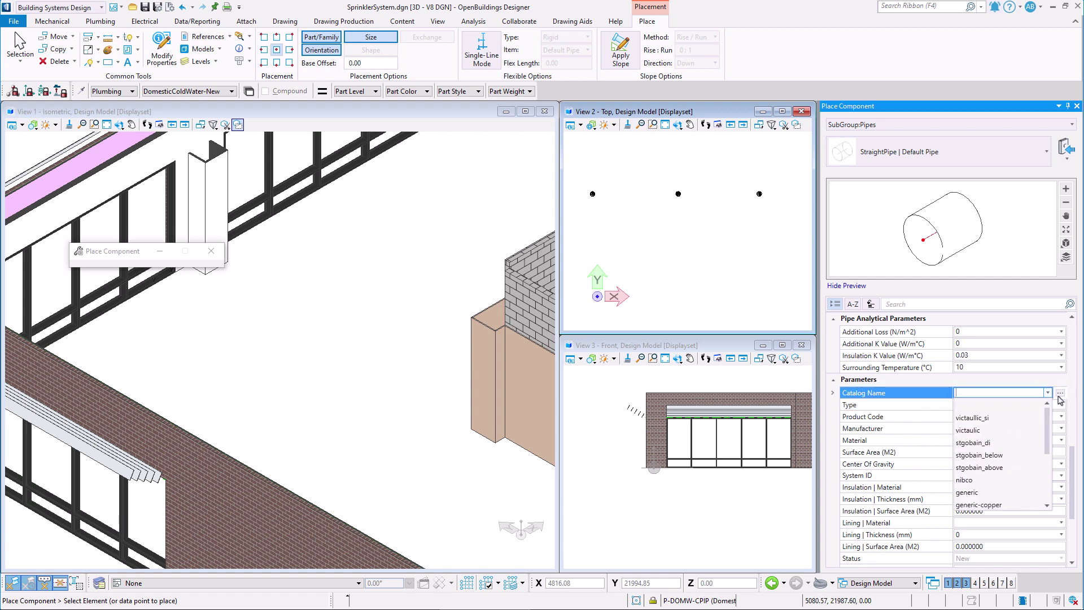
scroll(1010, 469, down, 1)
click(1007, 474)
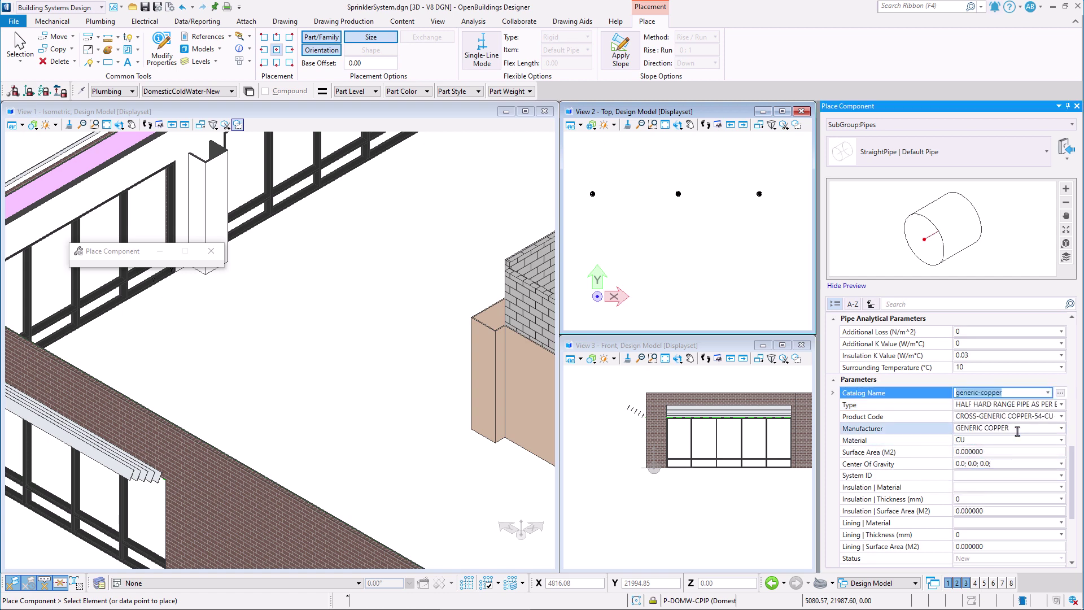
scroll(1016, 431, up, 3)
scroll(969, 412, up, 2)
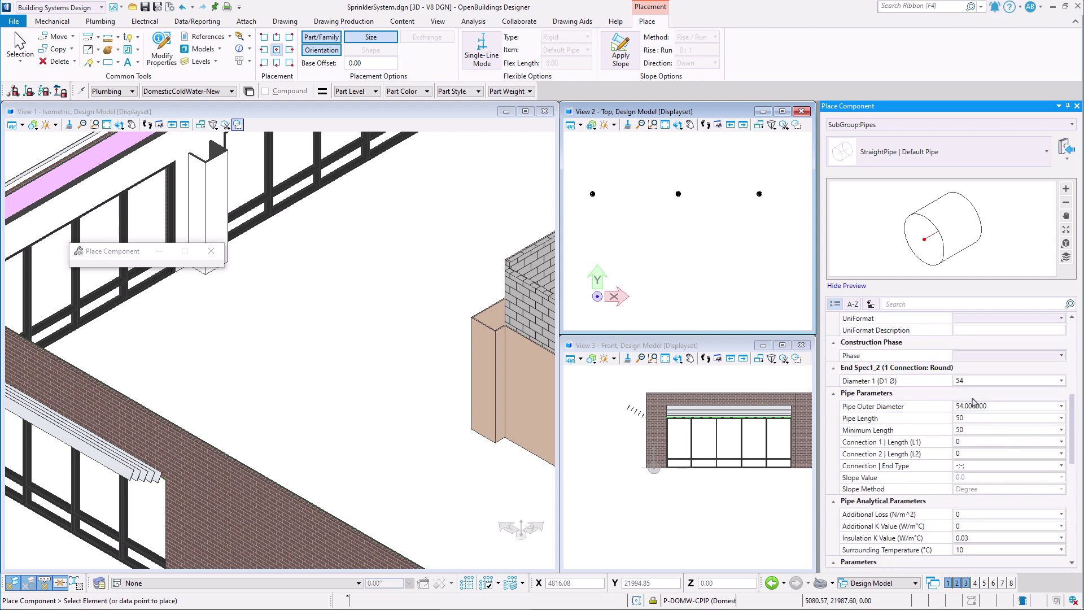
click(967, 381)
key(Return)
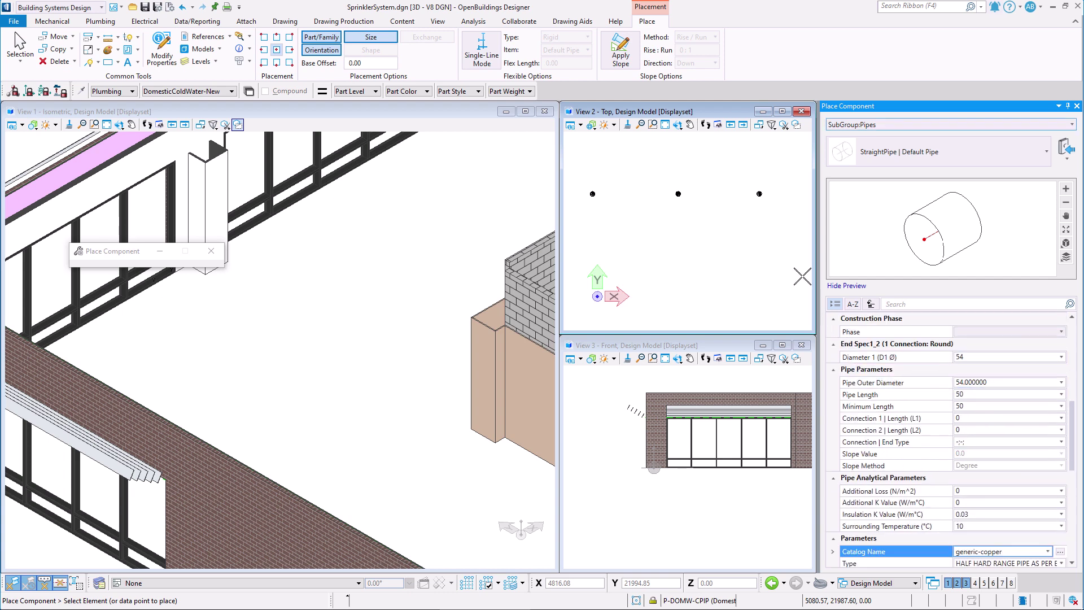
Draw a straight copper pipe across the top view just above the three sprinklers.
click(787, 161)
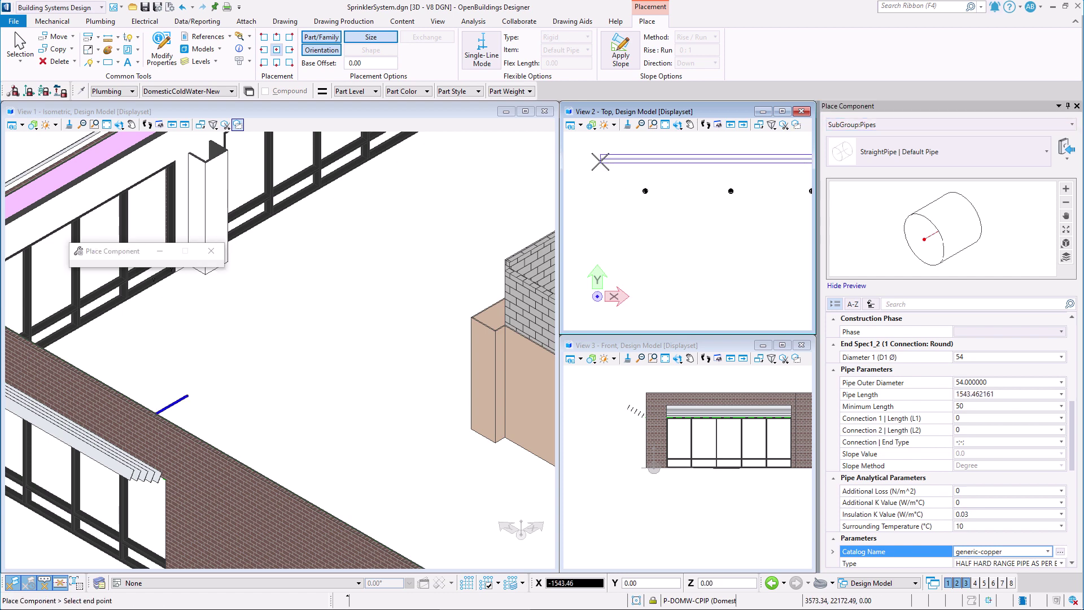
middle_drag(568, 158, 622, 162)
click(621, 162)
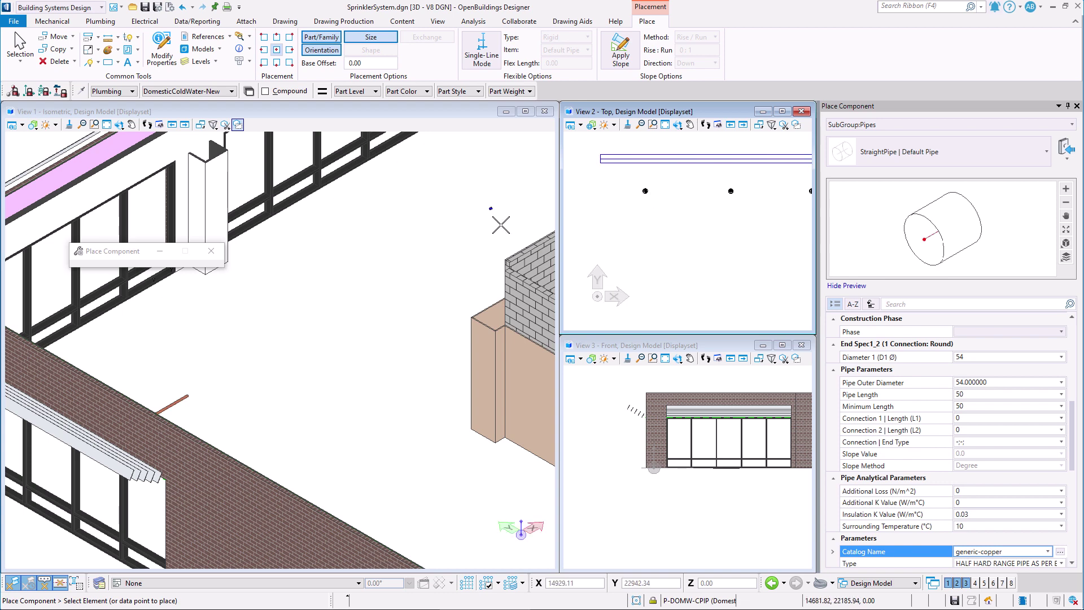
key(Escape)
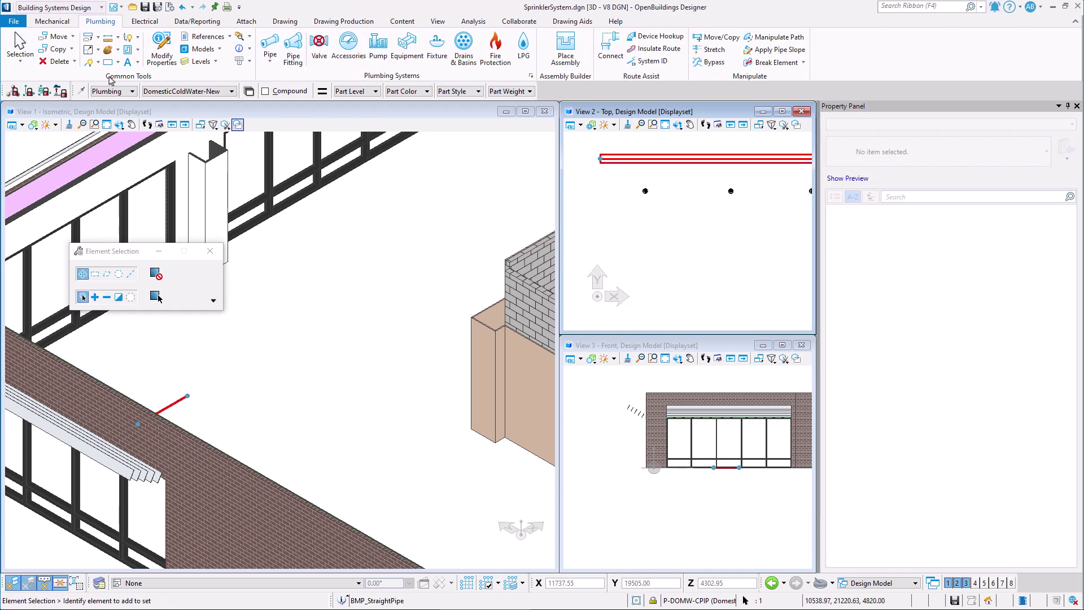
Move the copper pipe 4232.10 mm upward from a base point in the Front view.
click(57, 36)
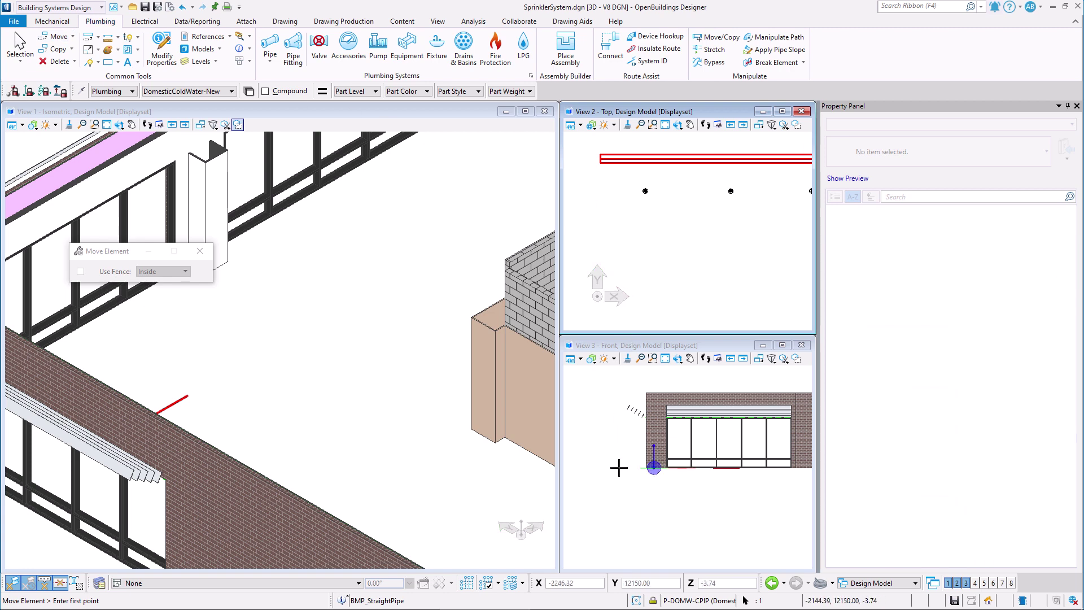
click(645, 466)
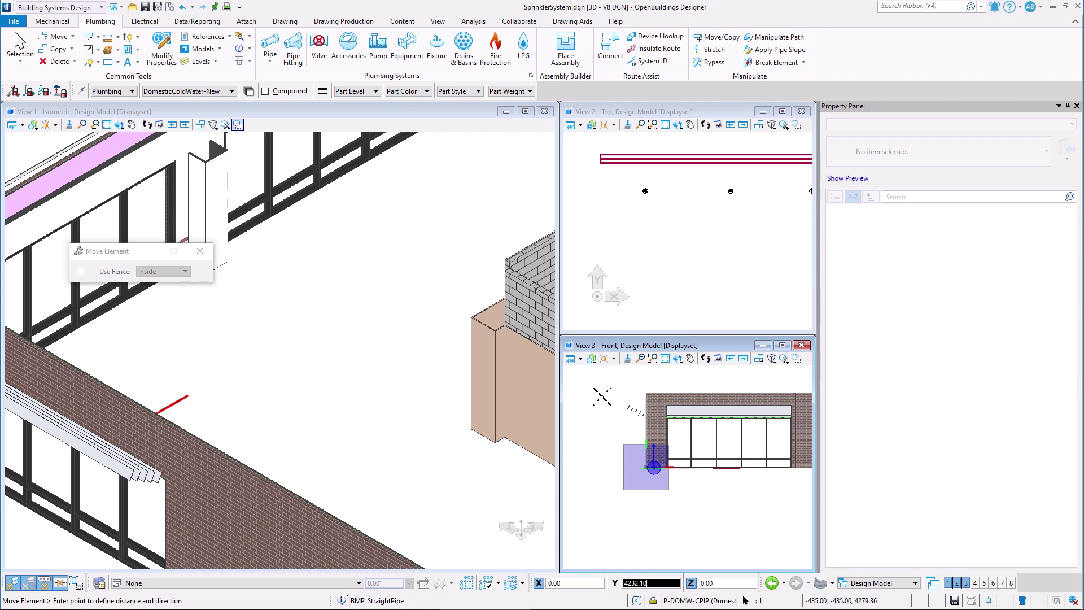
key(Escape)
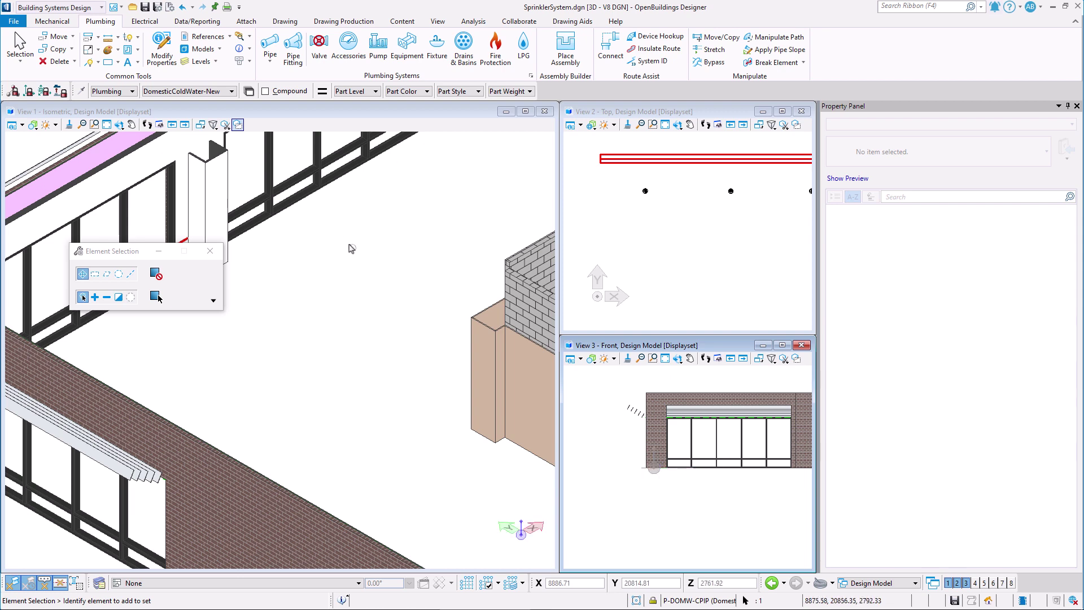
Pan and rotate View 1 to show the raised pipe above the three sprinklers, then clear the selection.
click(210, 251)
middle_drag(209, 312, 338, 294)
scroll(361, 271, up, 5)
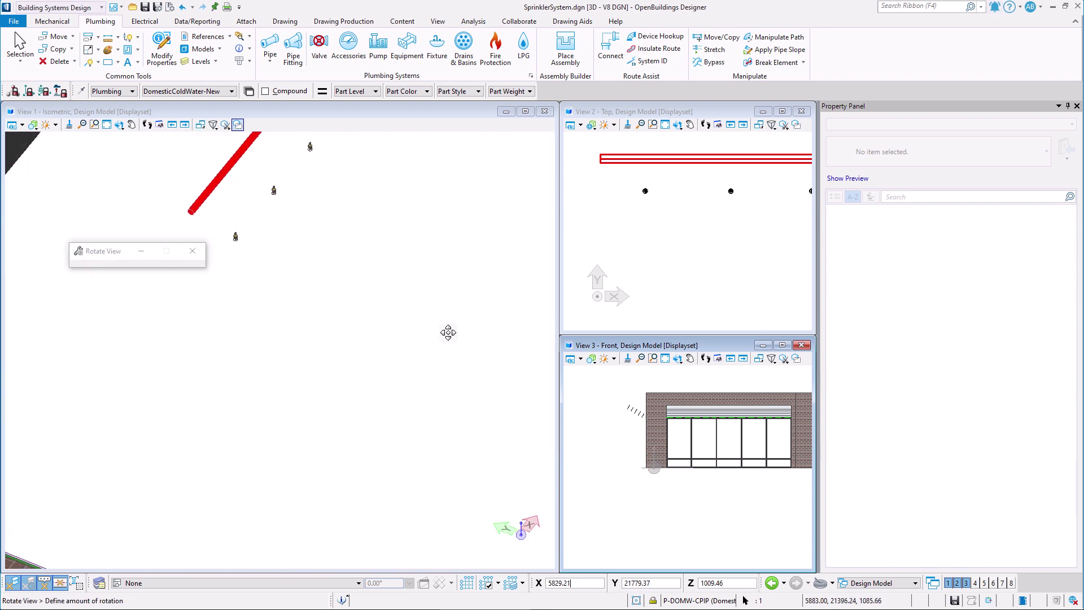
shift+middle_drag(423, 294, 412, 387)
right_click(412, 388)
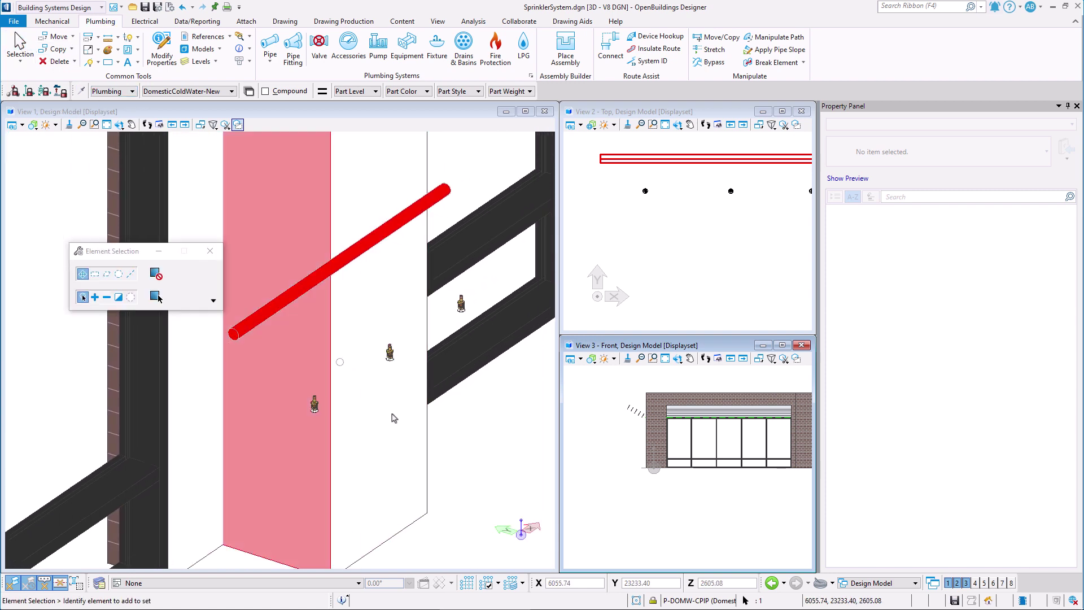
click(480, 478)
key(ctrl+z)
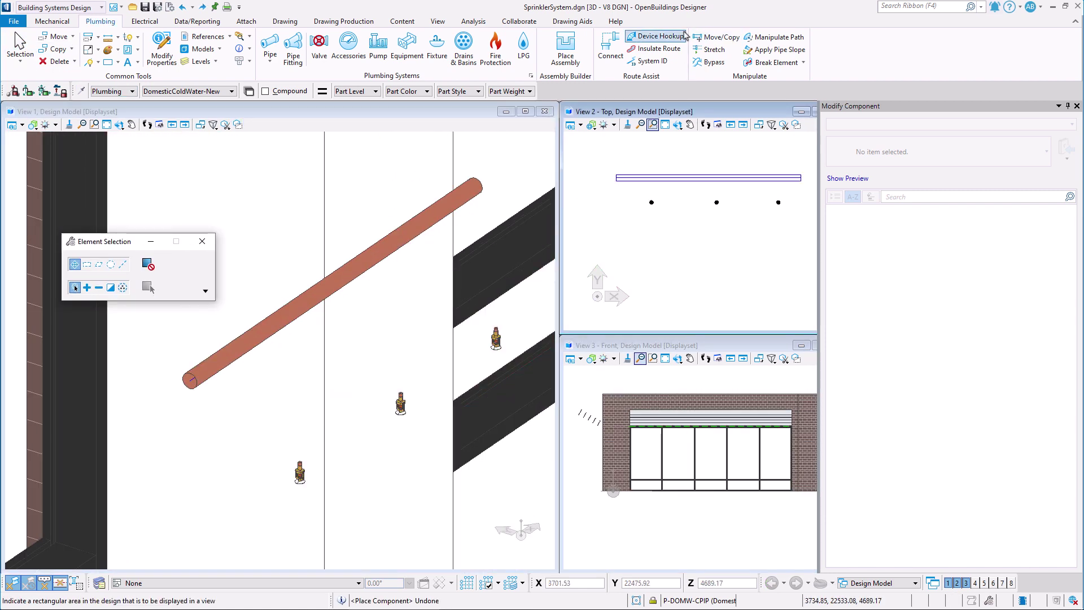
Connect the first sprinkler to the copper main with a flexible branch using Device Hookup.
click(658, 37)
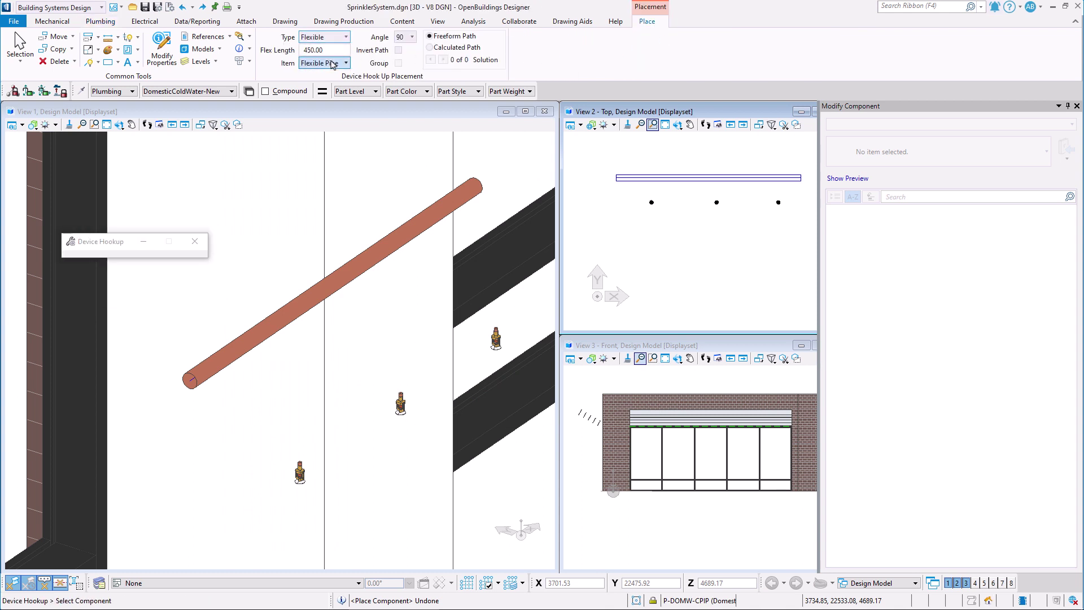
click(299, 468)
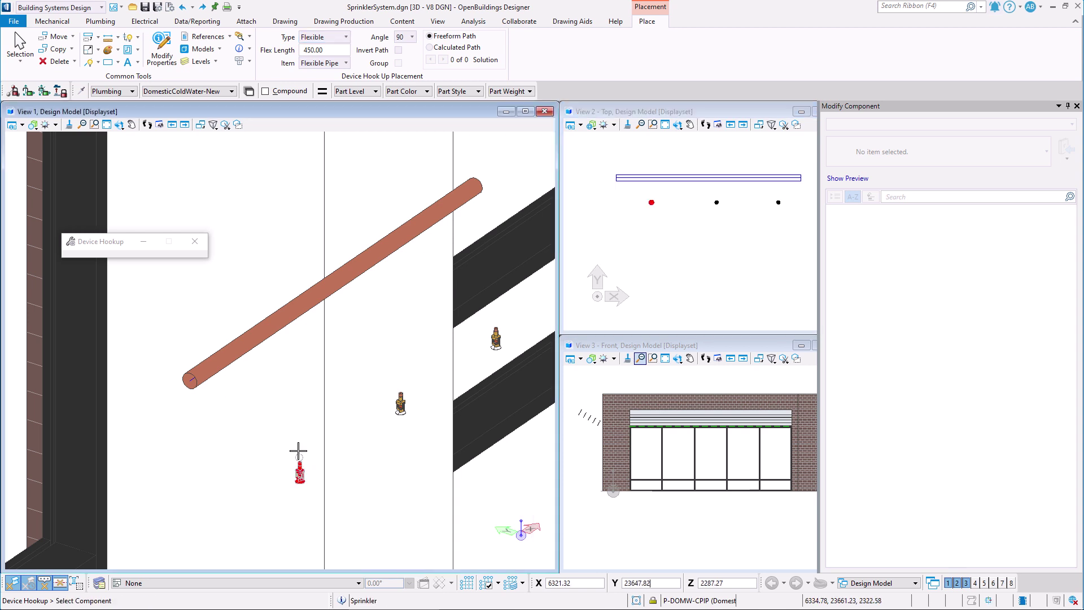
click(261, 333)
click(262, 333)
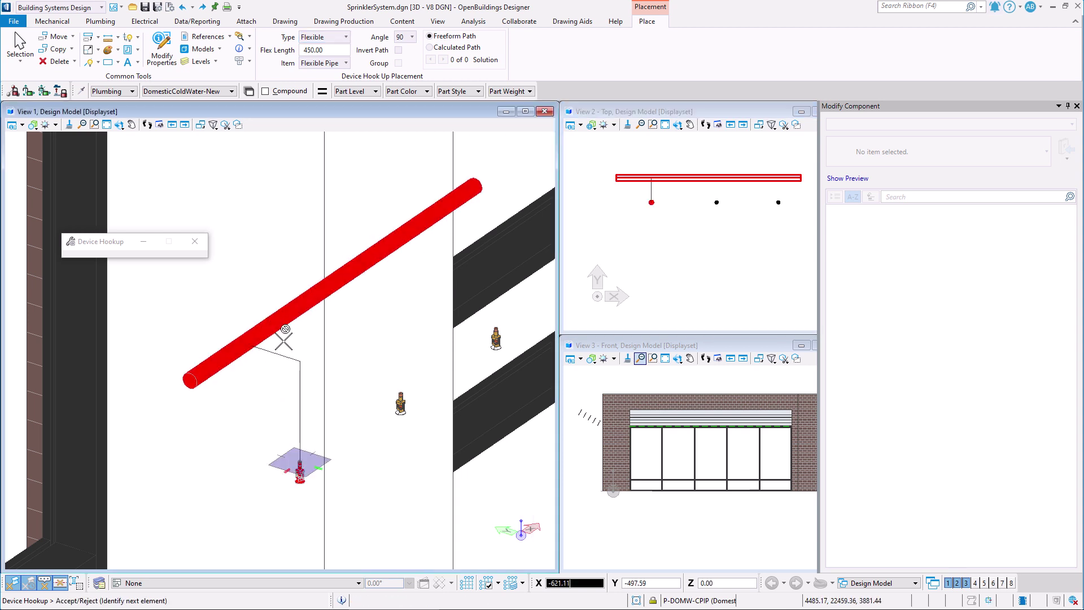
click(302, 320)
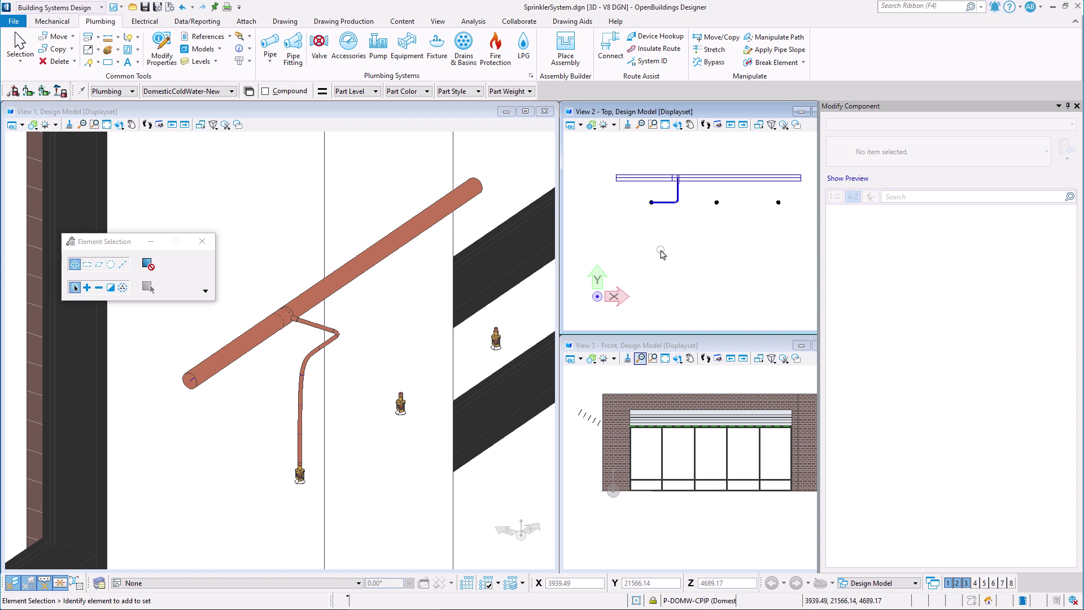
Extend the copper main from its end with a new pipe segment joined by an elbow.
click(270, 46)
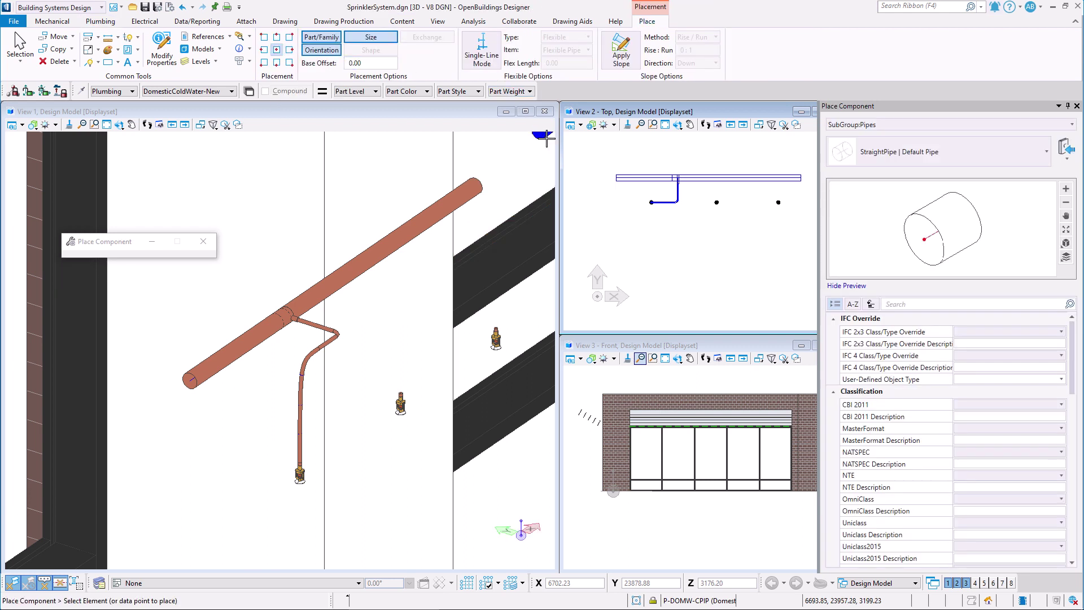
click(616, 177)
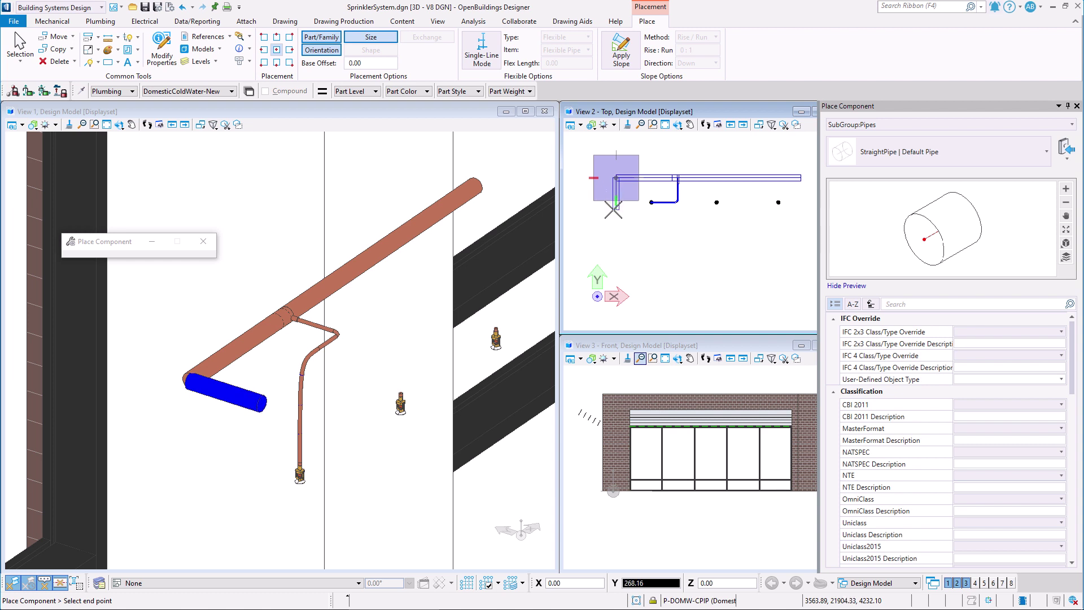
click(615, 211)
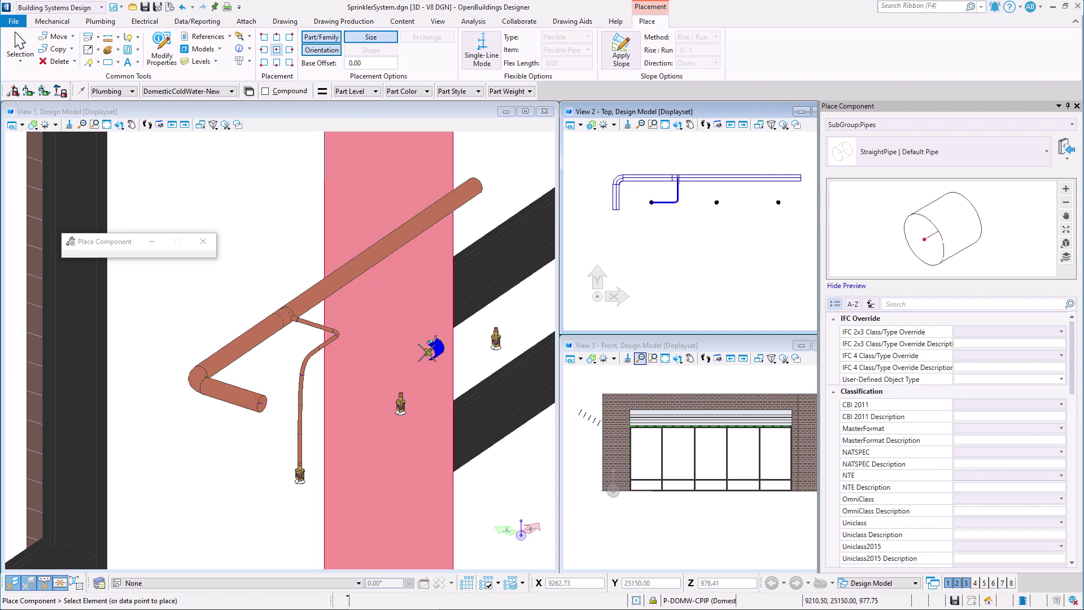
Place a vertical copper pipe rising from the top of the second sprinkler.
scroll(422, 353, up, 5)
middle_drag(416, 363, 387, 235)
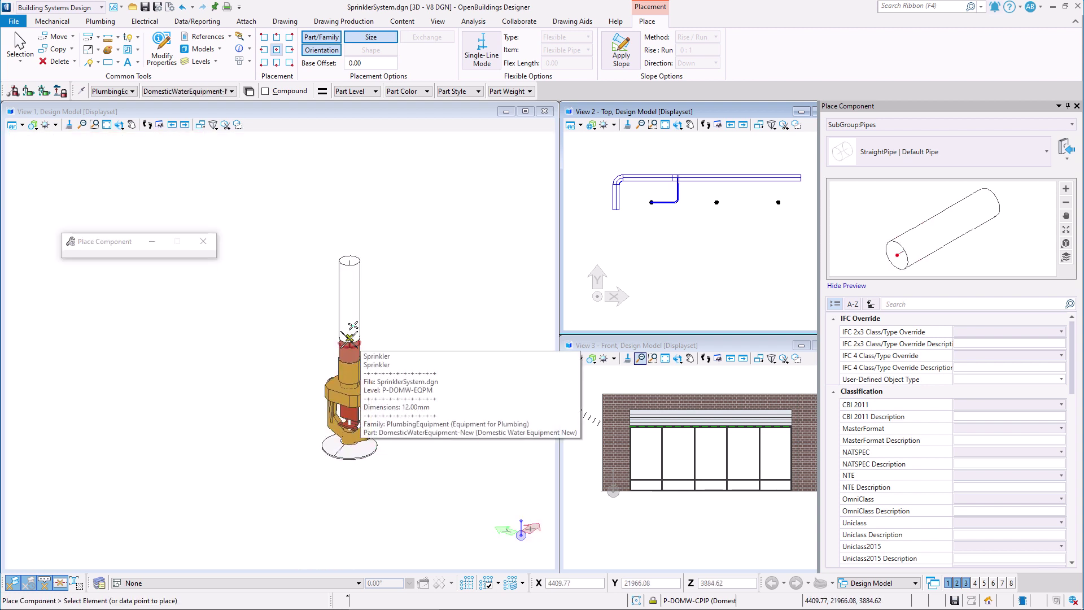
click(349, 339)
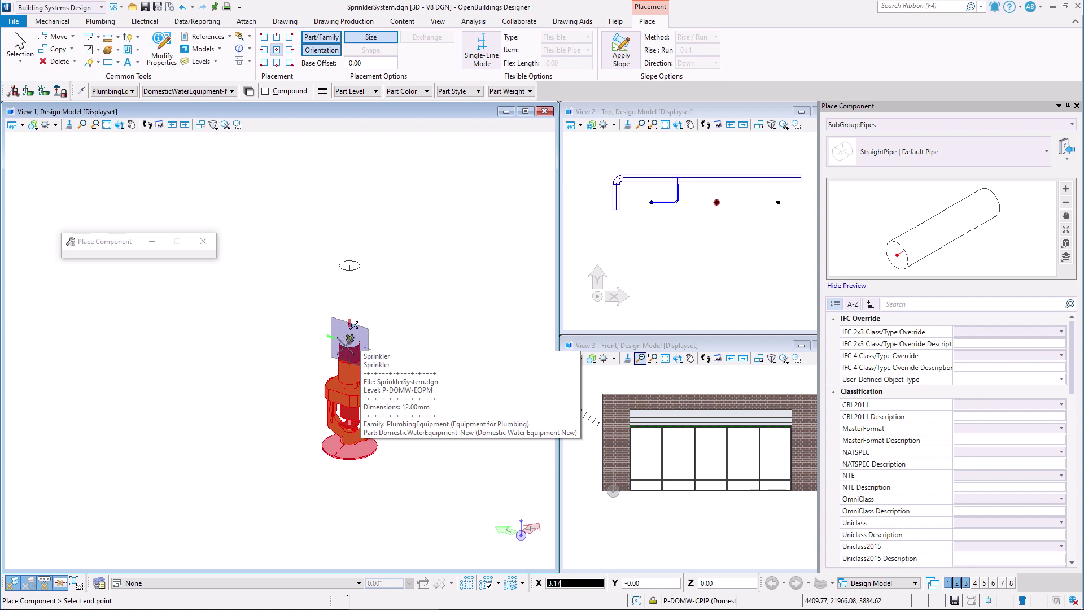
key(ctrl+z)
scroll(345, 345, down, 5)
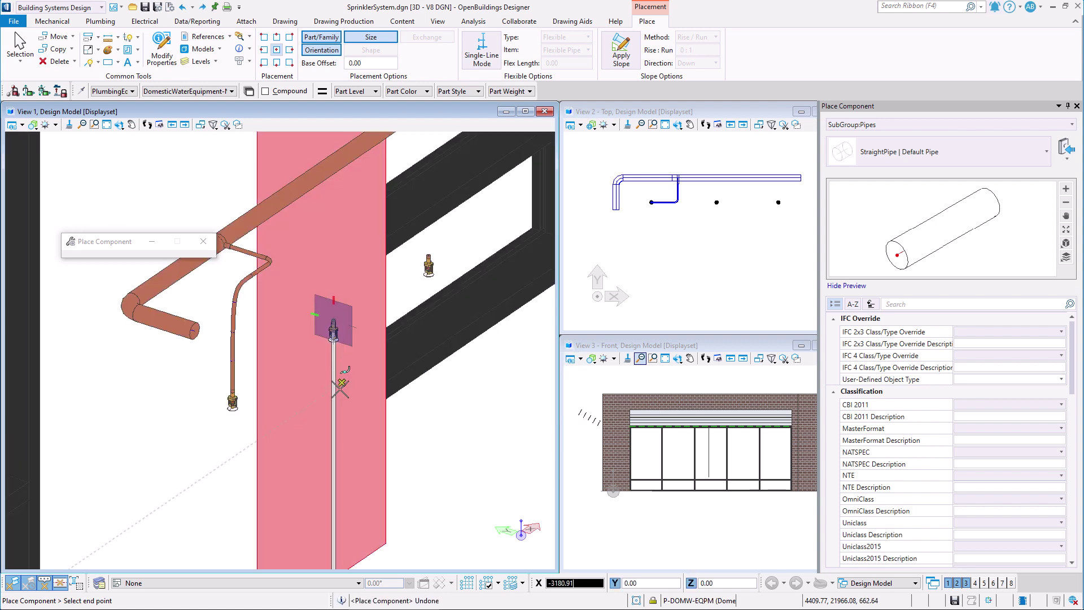
click(589, 399)
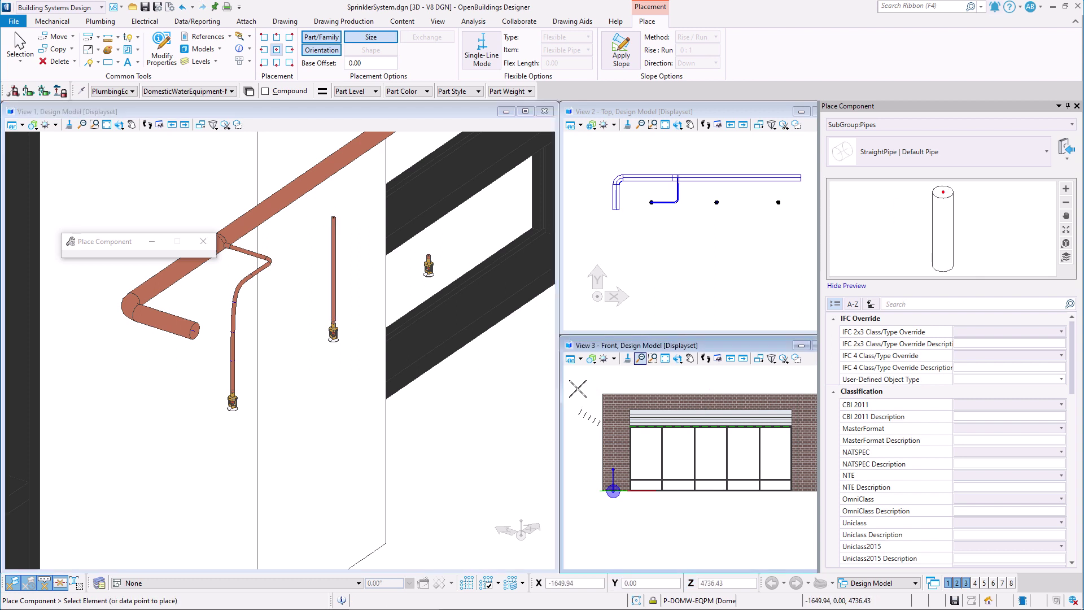